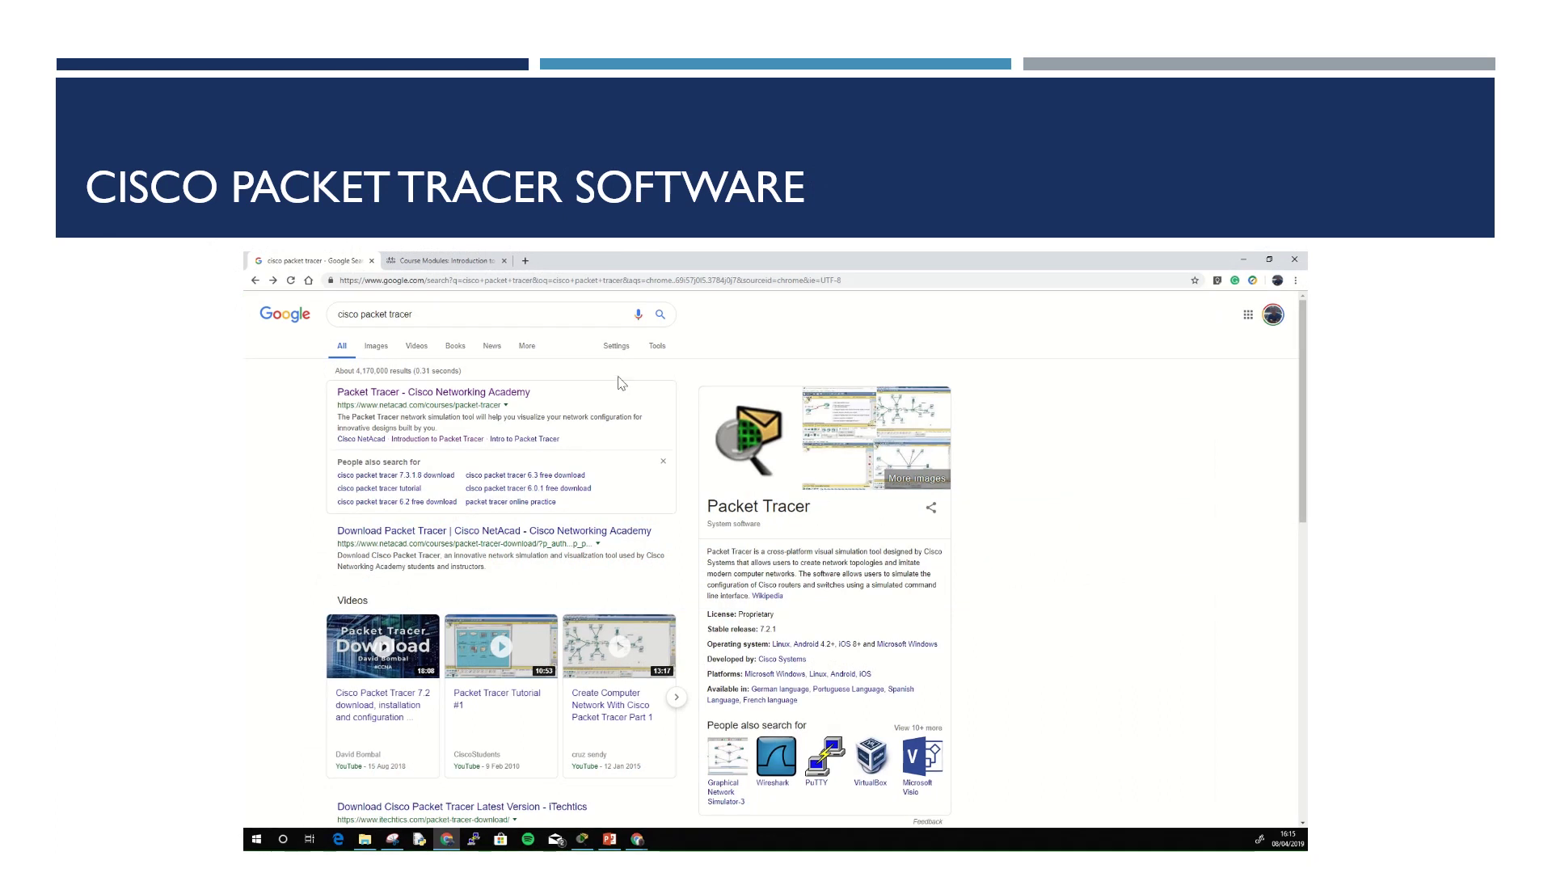
# Follow the NetAcad Packet Tracer result to the Introduction to Packet Tracer course modules page.
pyautogui.click(506, 393)
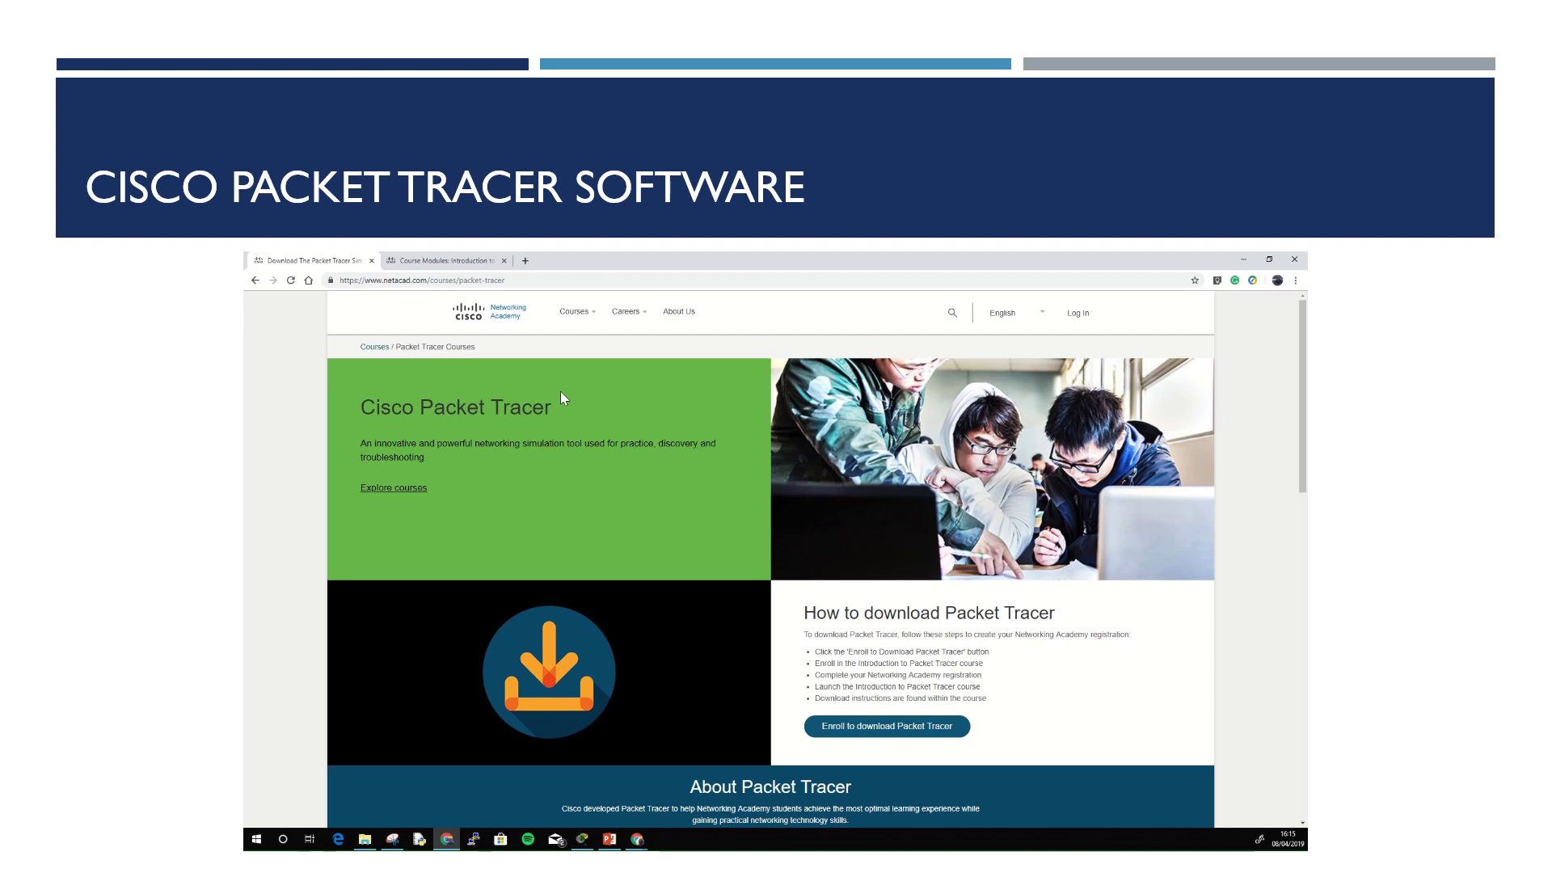
pyautogui.click(956, 731)
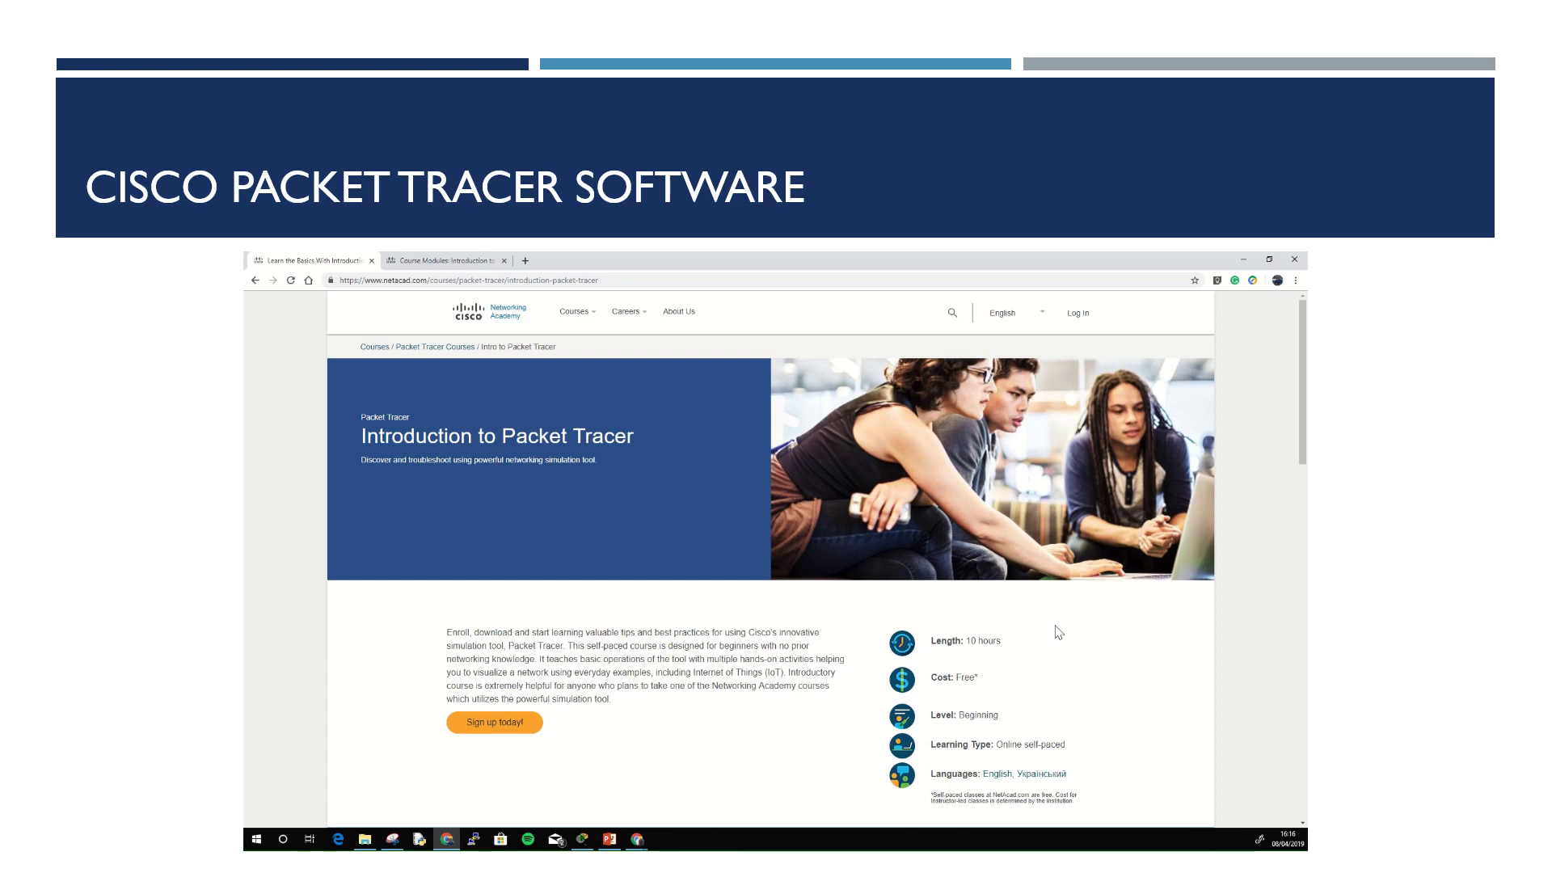
pyautogui.moveTo(485, 728)
pyautogui.click(430, 262)
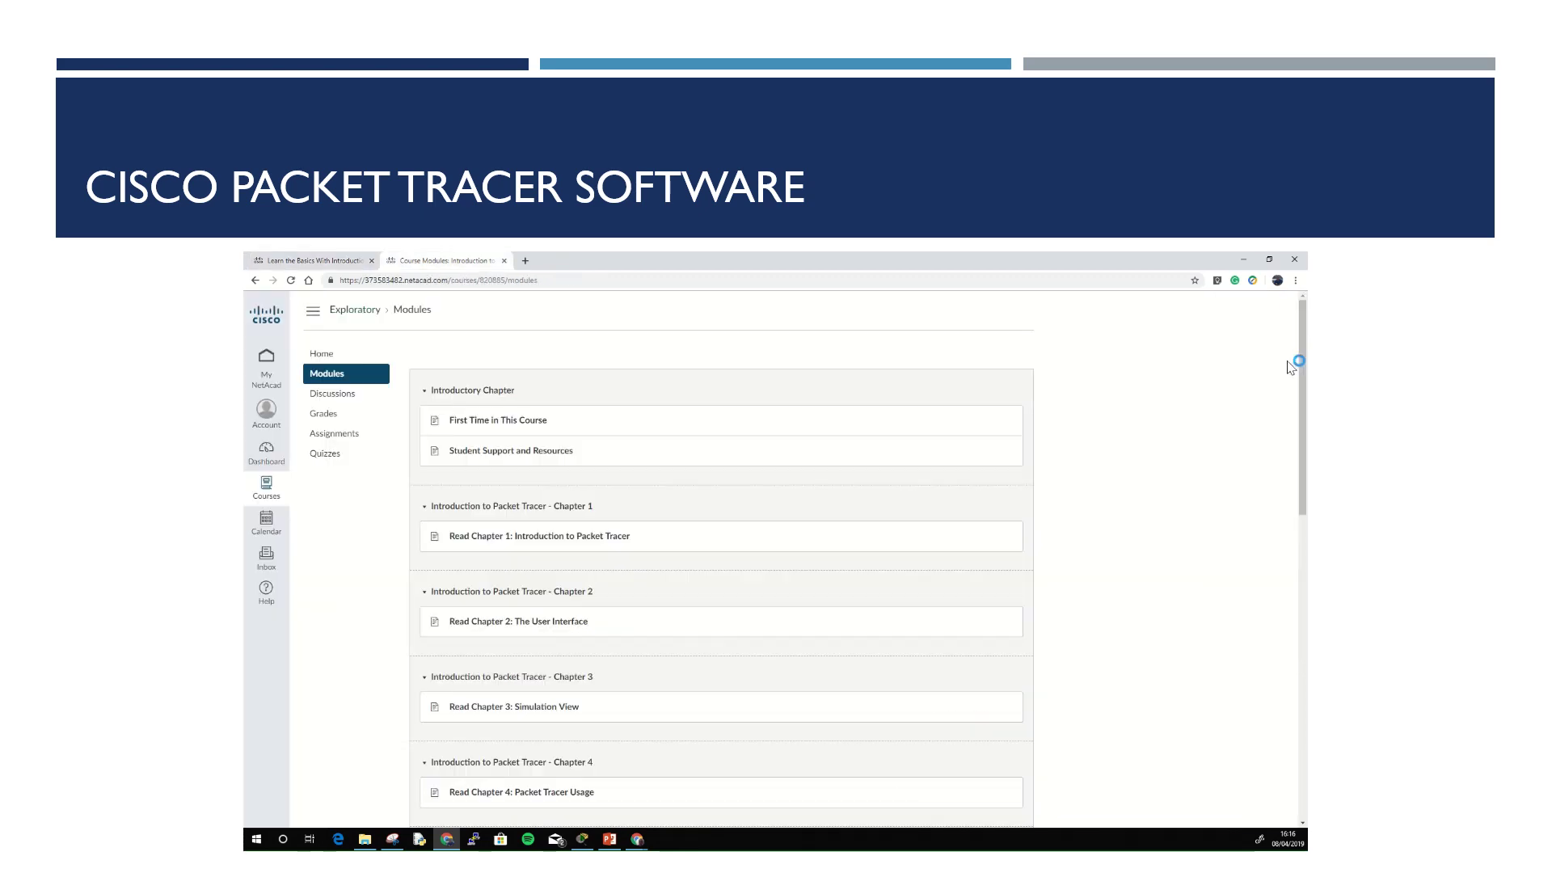
pyautogui.moveTo(1303, 368)
pyautogui.mouseDown()
pyautogui.moveTo(1275, 648)
pyautogui.moveTo(1284, 368)
pyautogui.mouseUp()
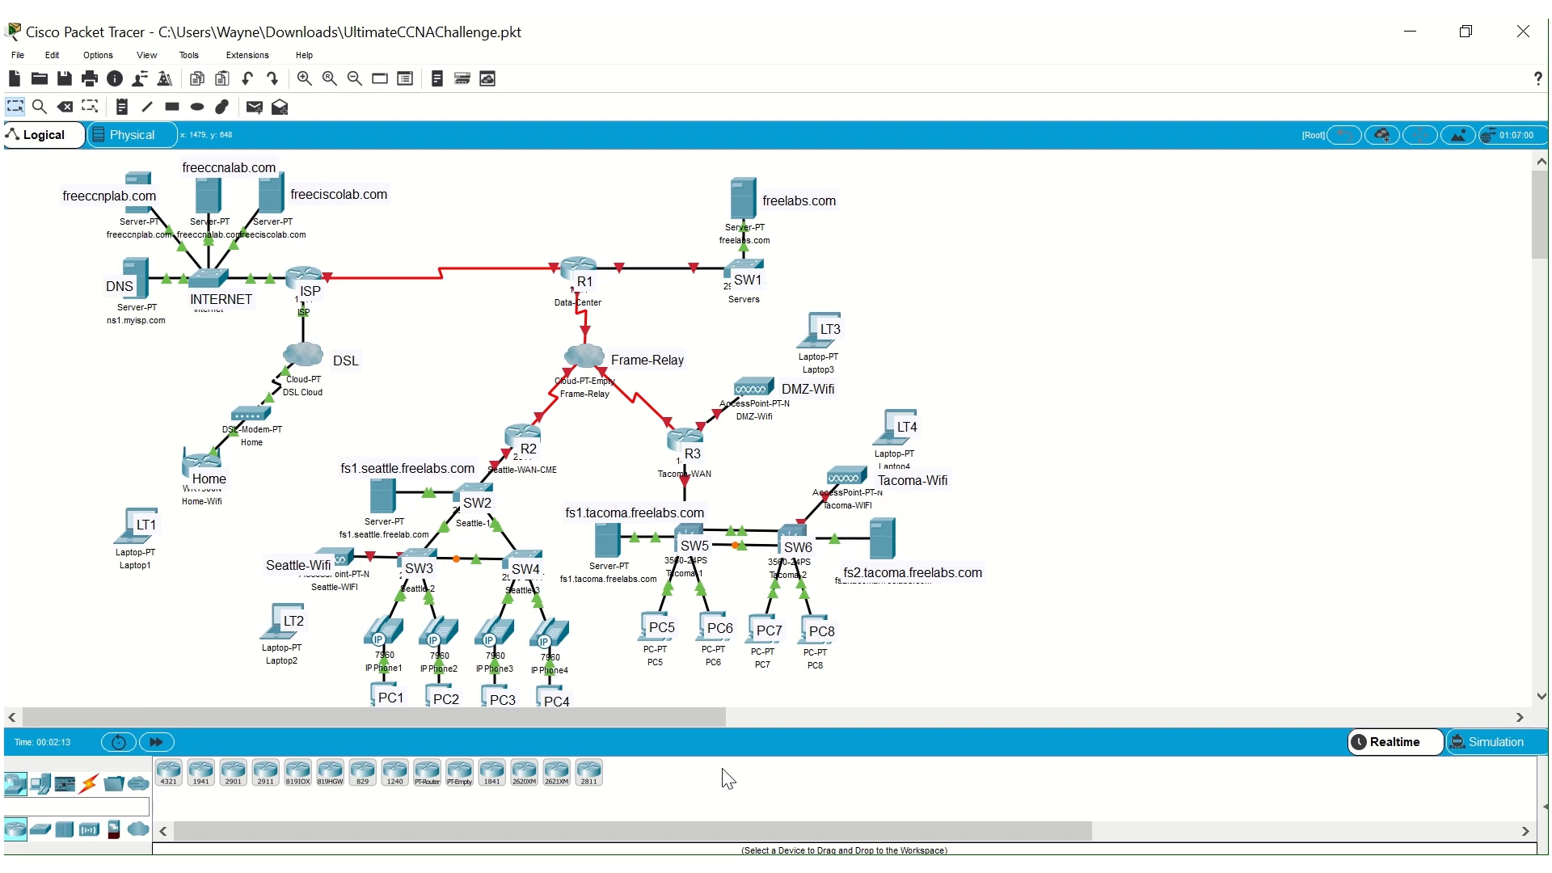
# Close the challenge network and browse the switch, hub and wireless device categories.
pyautogui.click(1535, 36)
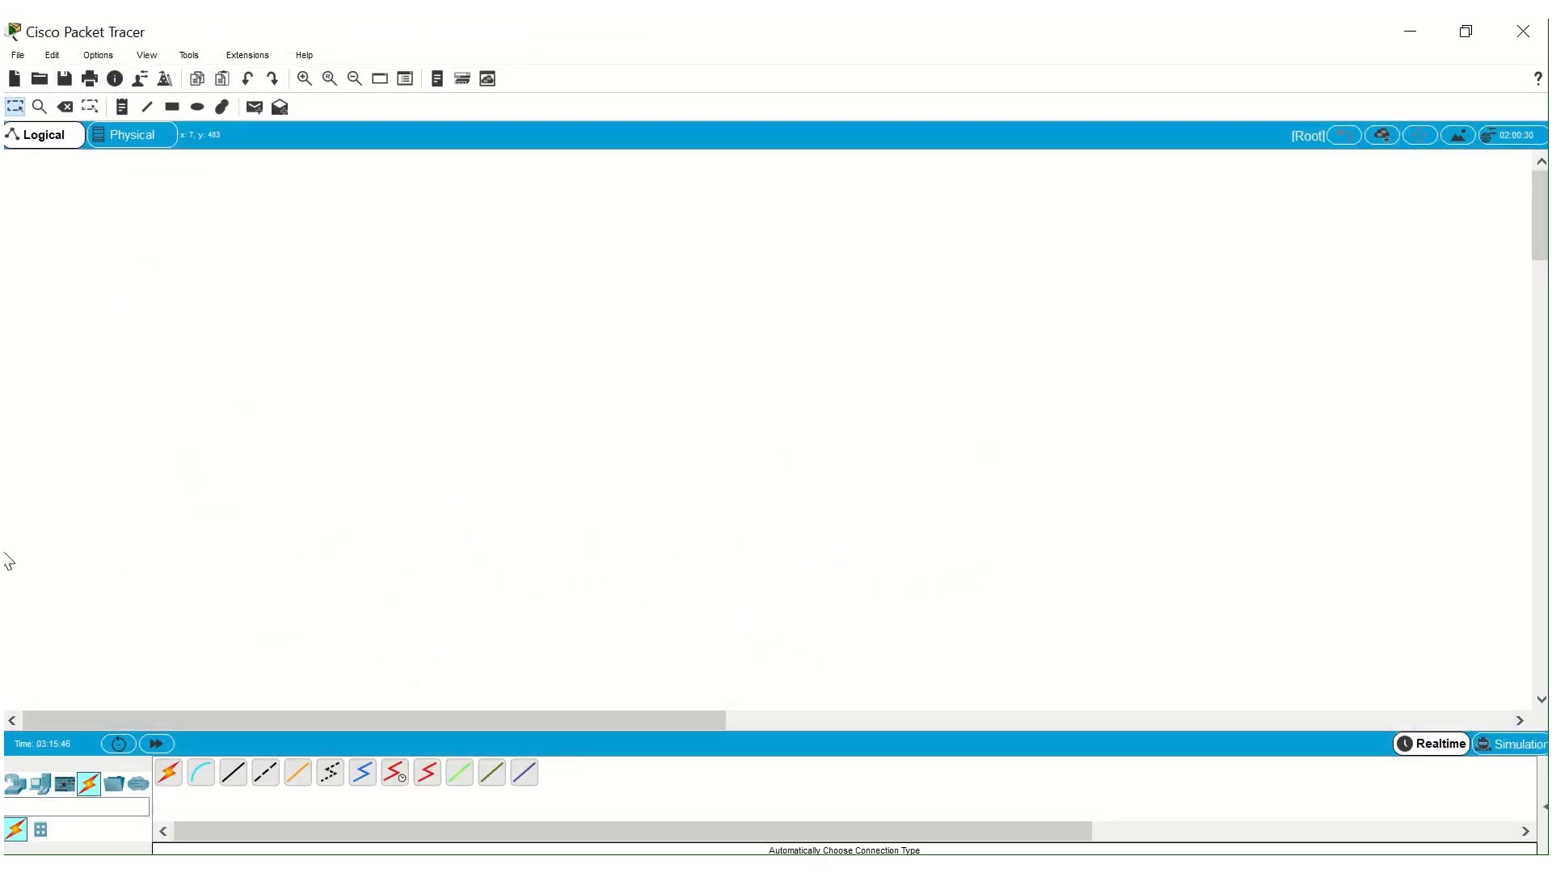
pyautogui.click(18, 781)
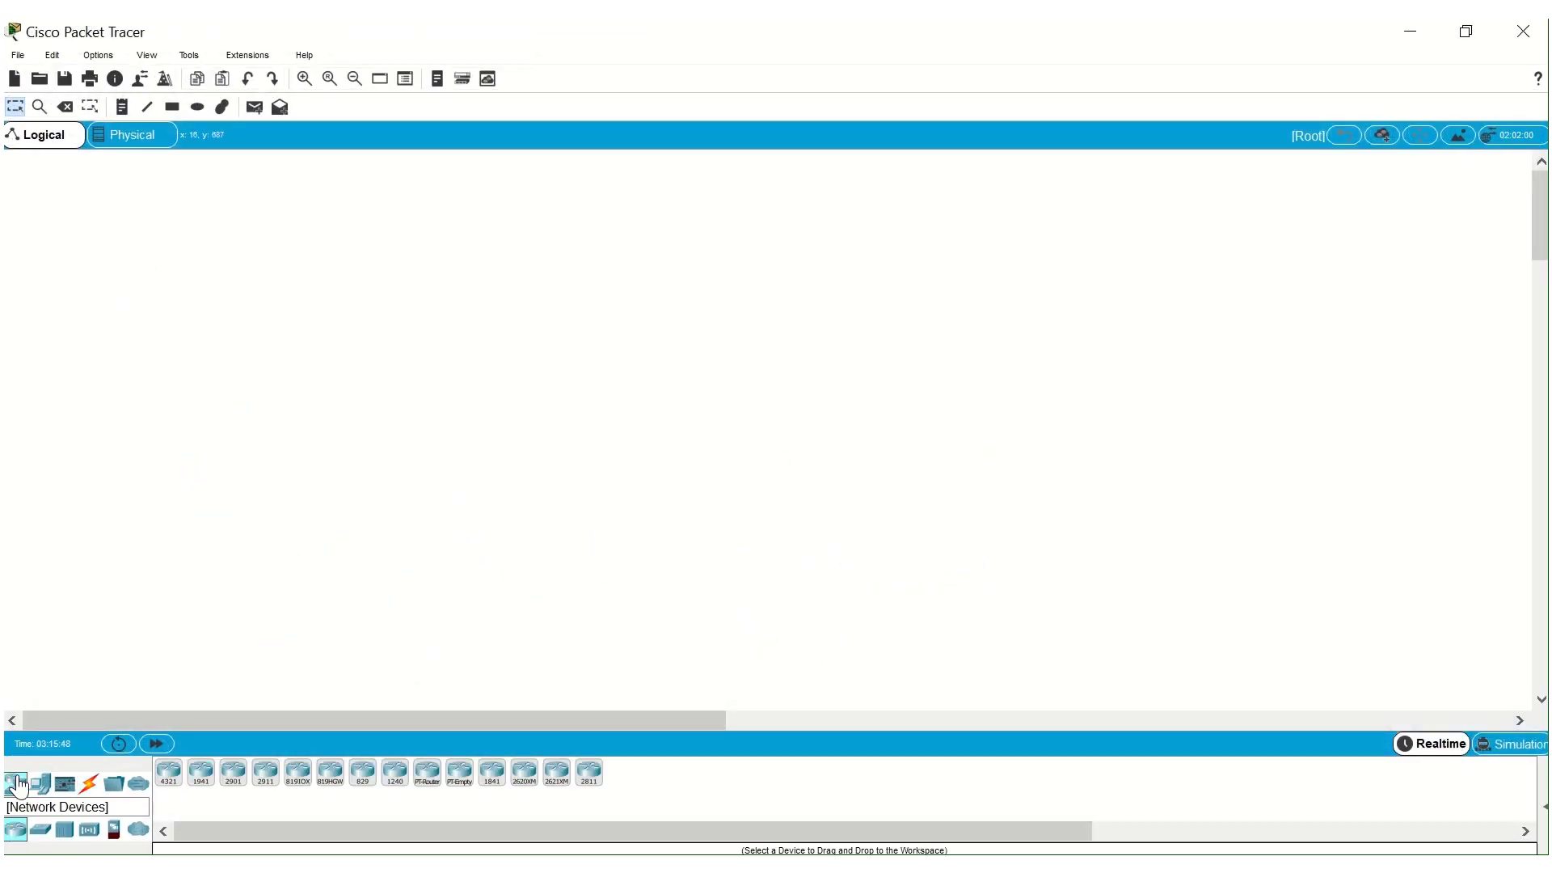
pyautogui.click(40, 830)
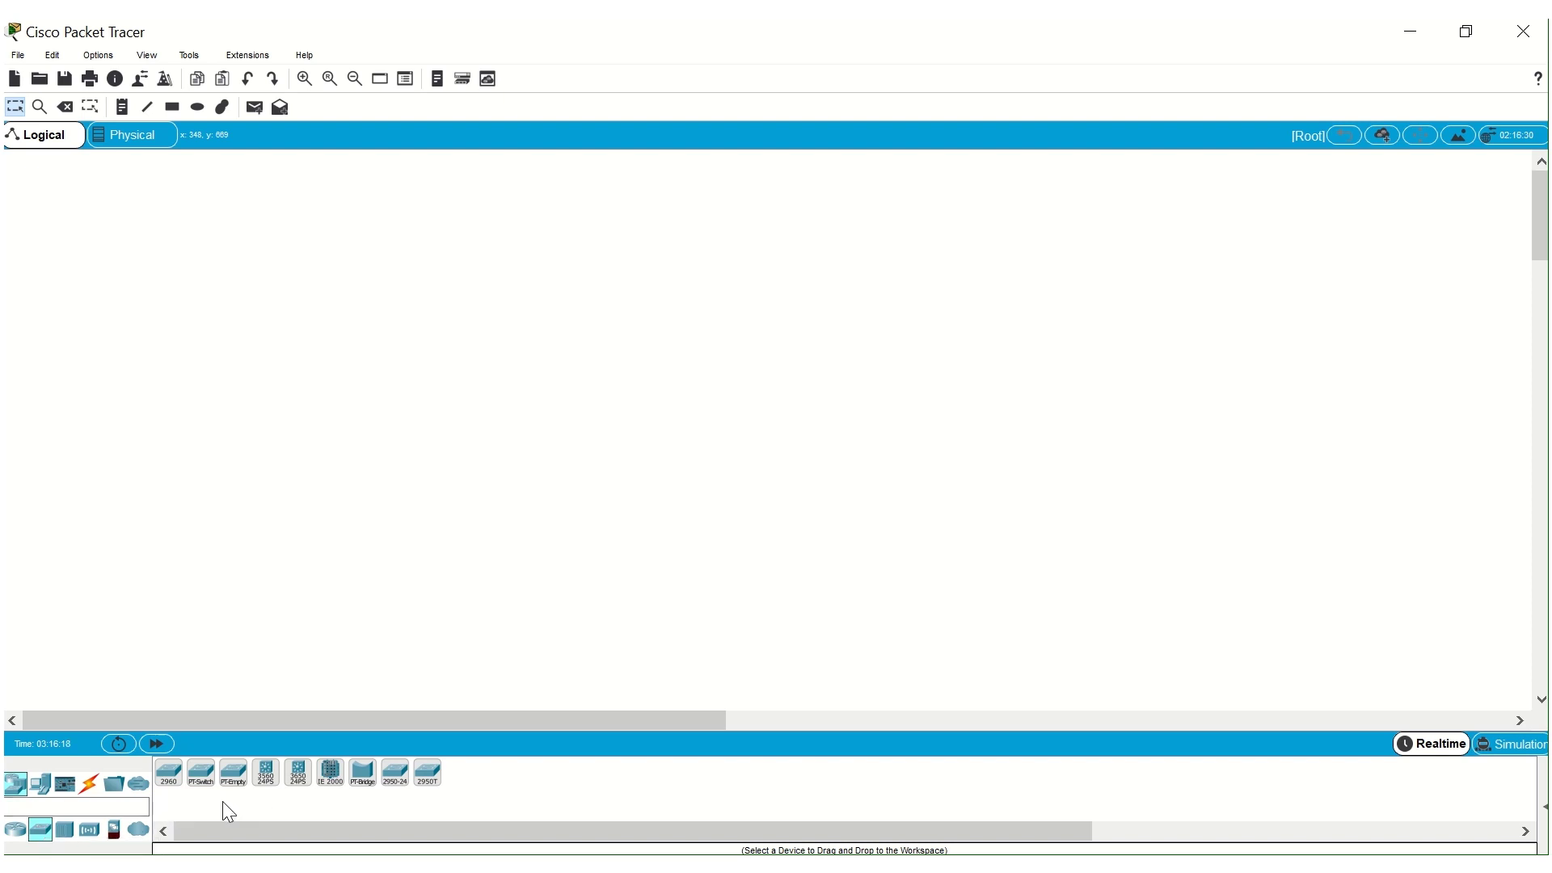
pyautogui.click(65, 830)
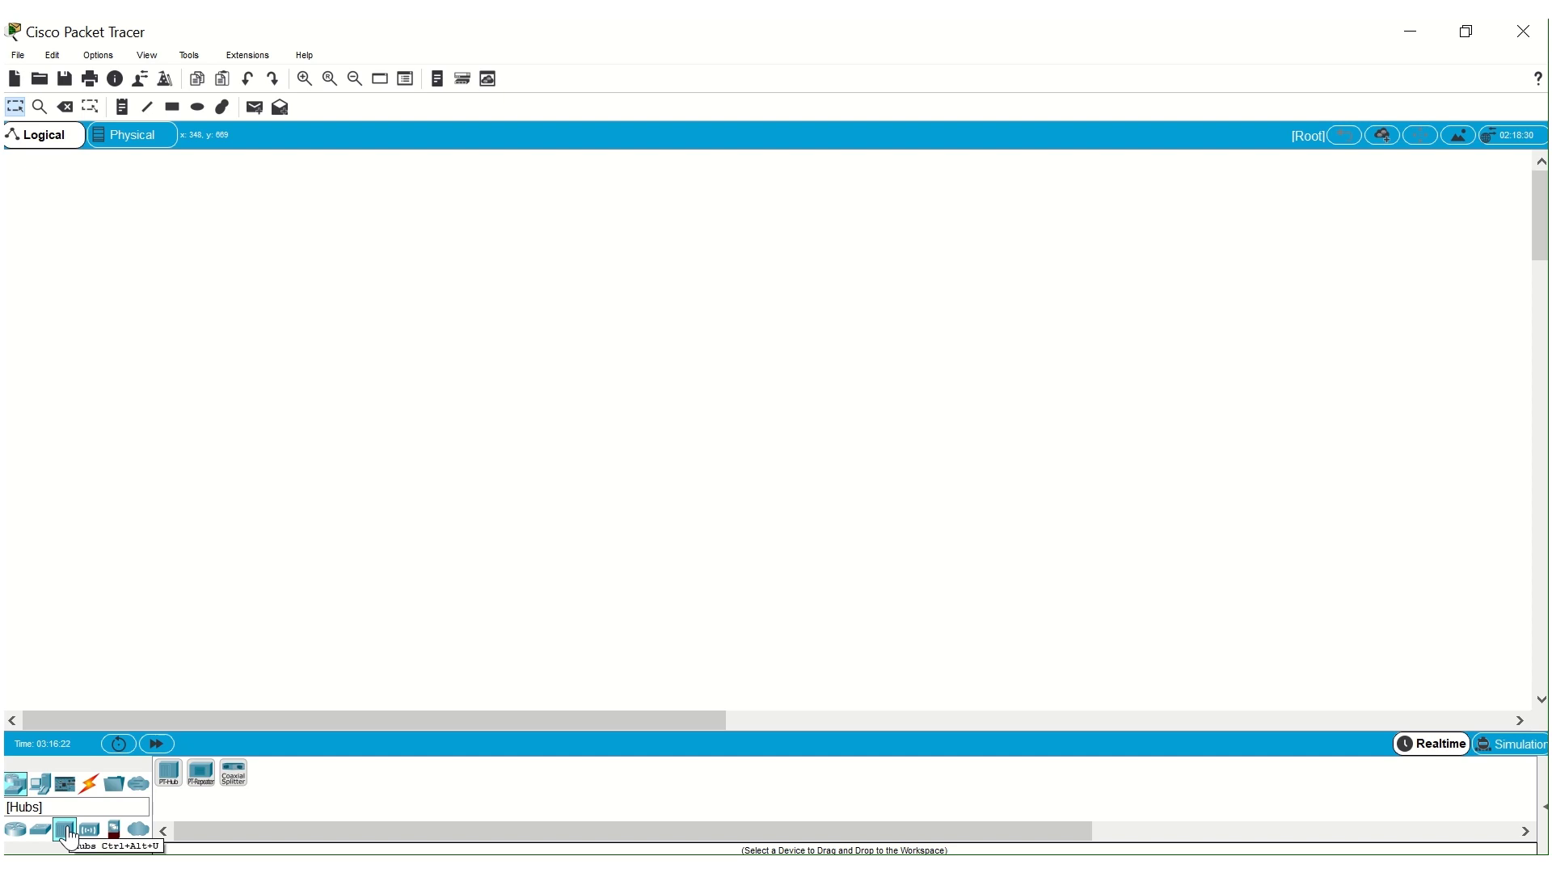
pyautogui.click(89, 829)
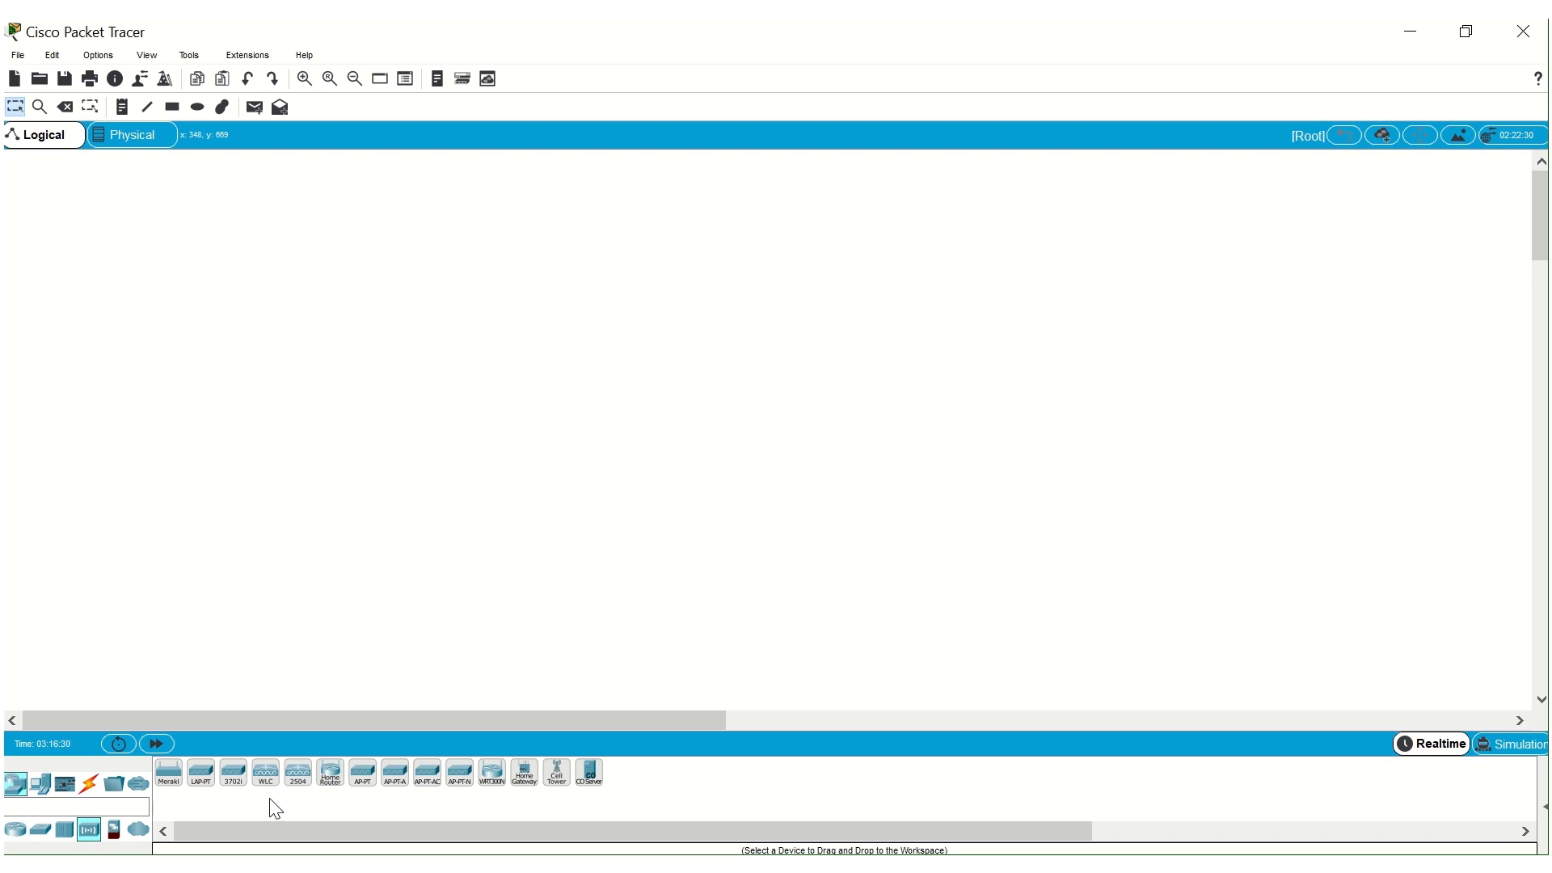
# Look through end devices and connections, then list the available switch models.
pyautogui.click(41, 782)
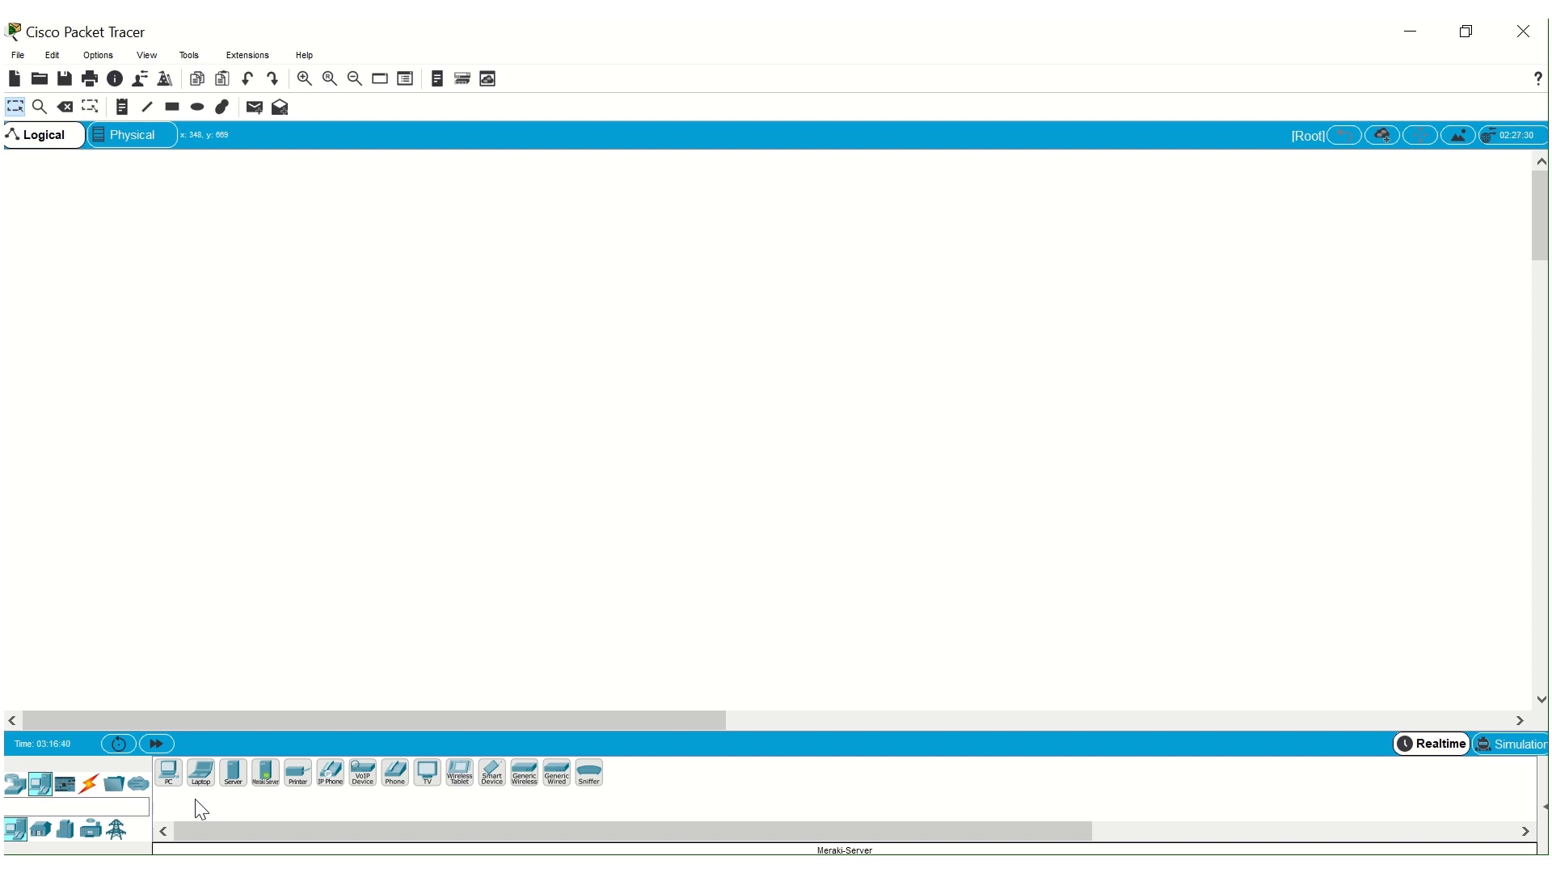
pyautogui.click(90, 784)
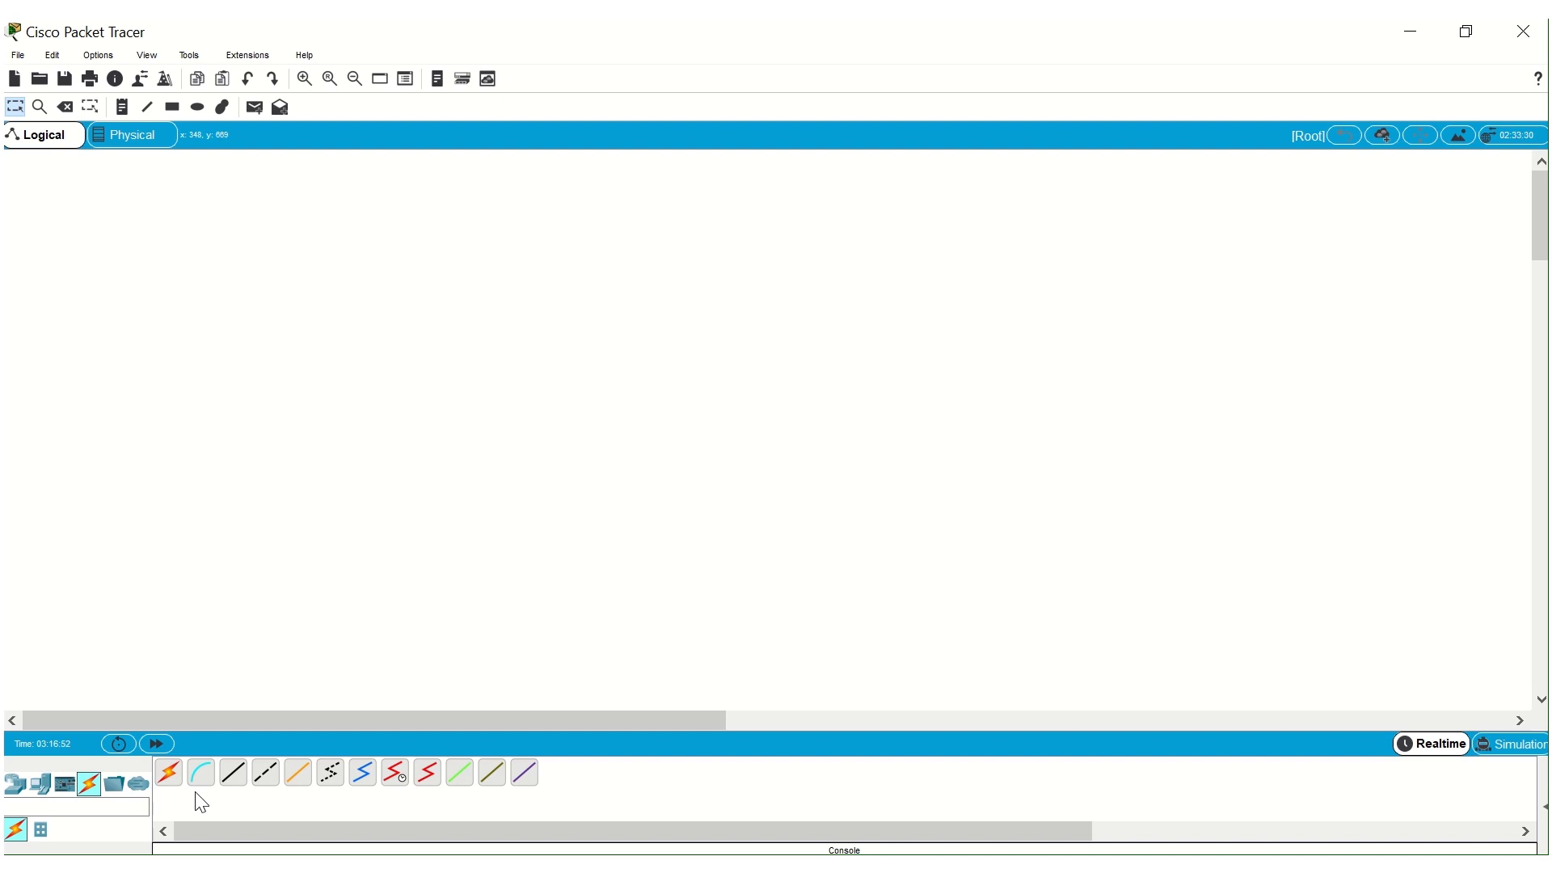
pyautogui.click(16, 785)
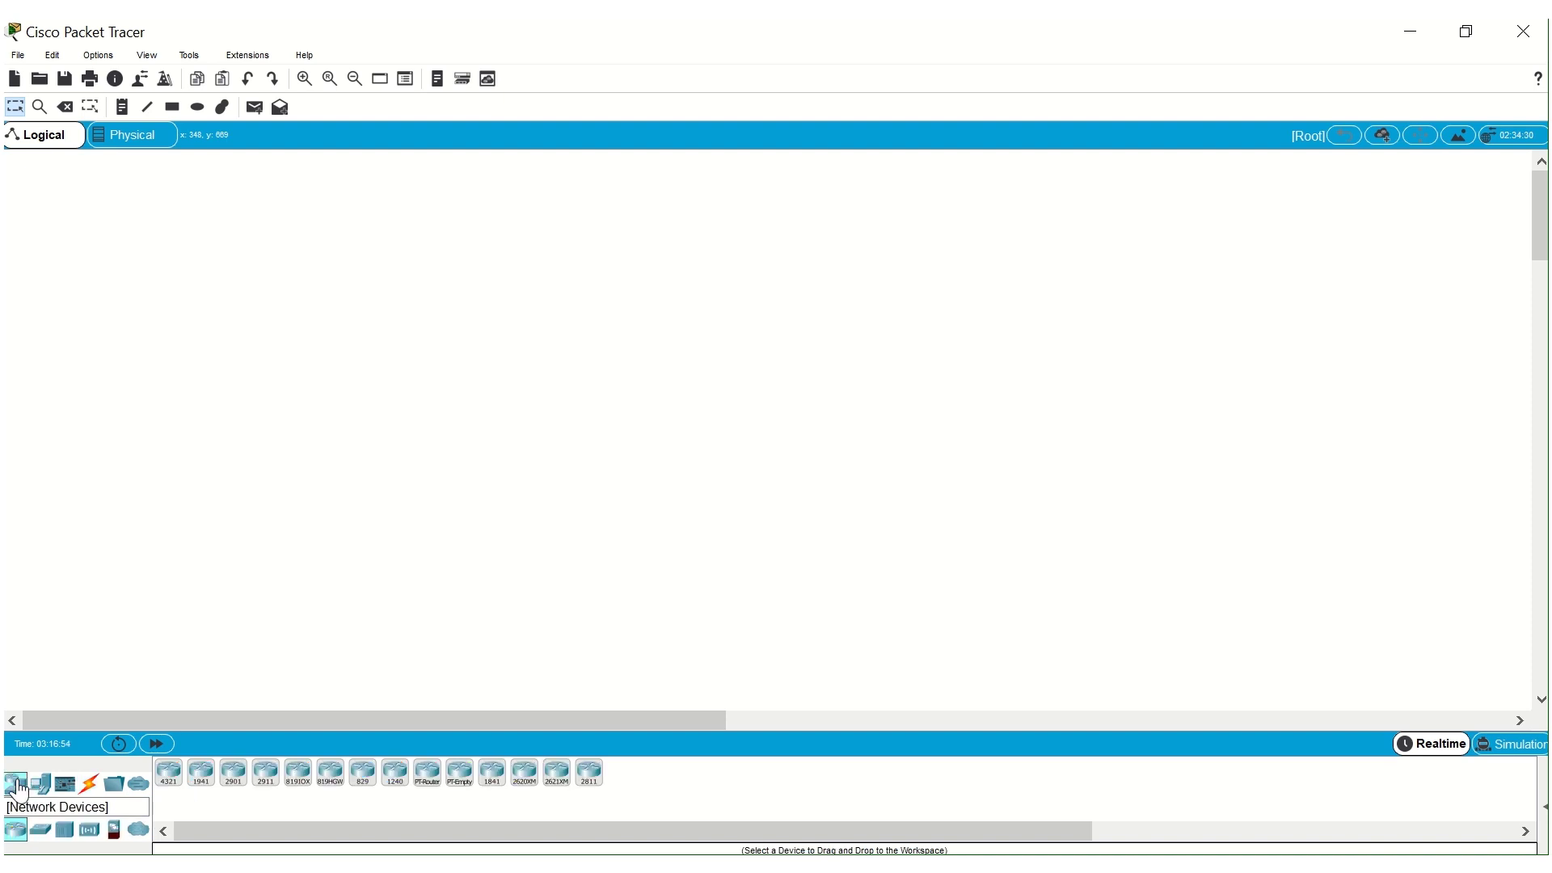
pyautogui.click(42, 833)
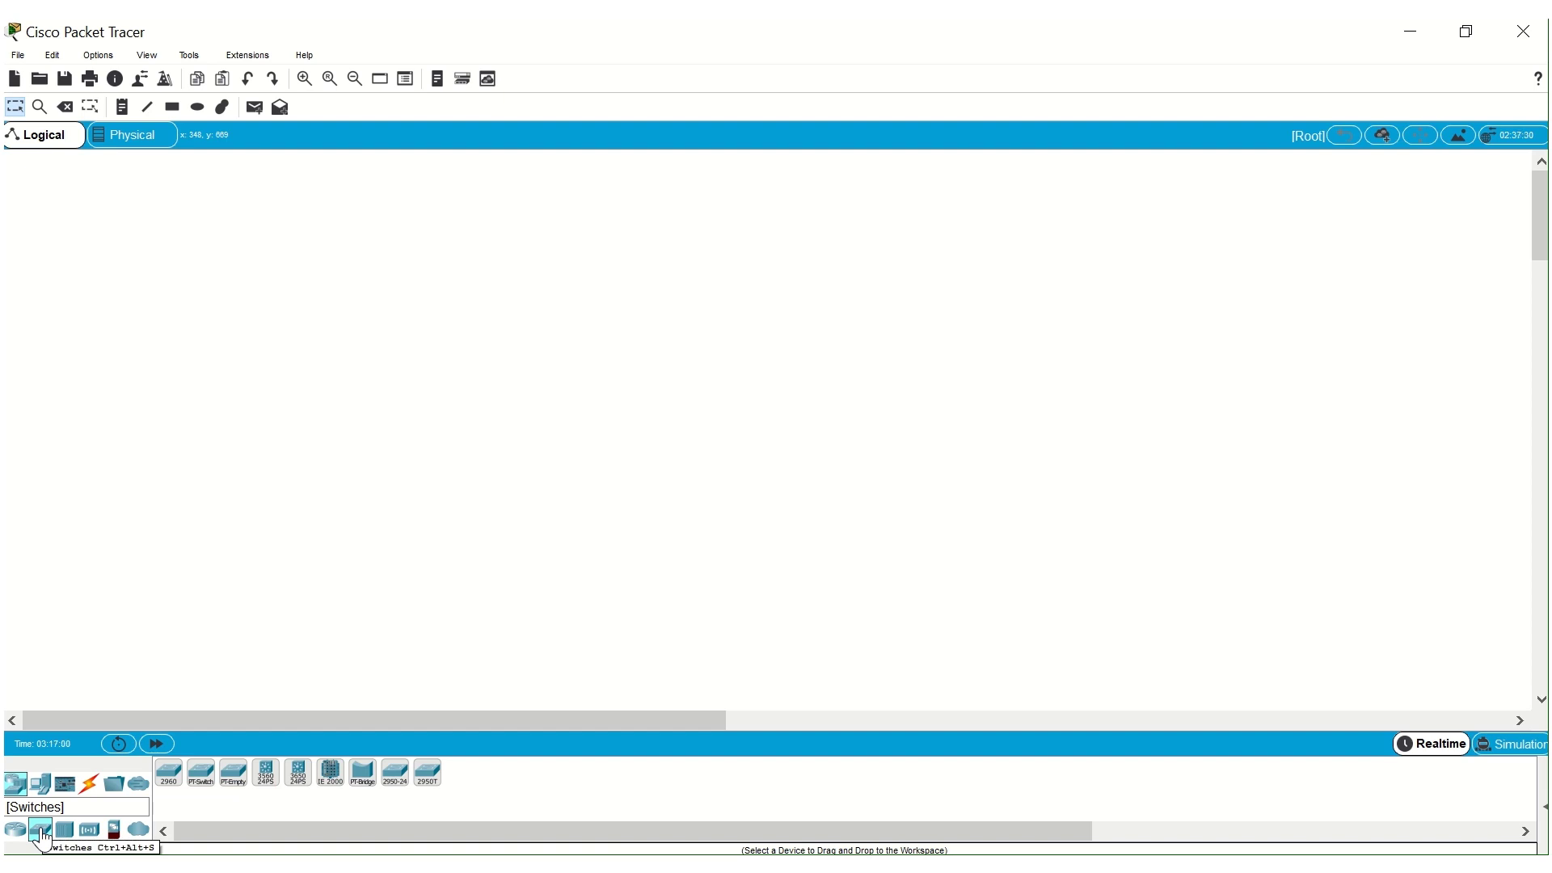
# Place a 2960-24TT switch, Switch8, on the canvas and inspect its Physical and Config tabs.
pyautogui.click(169, 772)
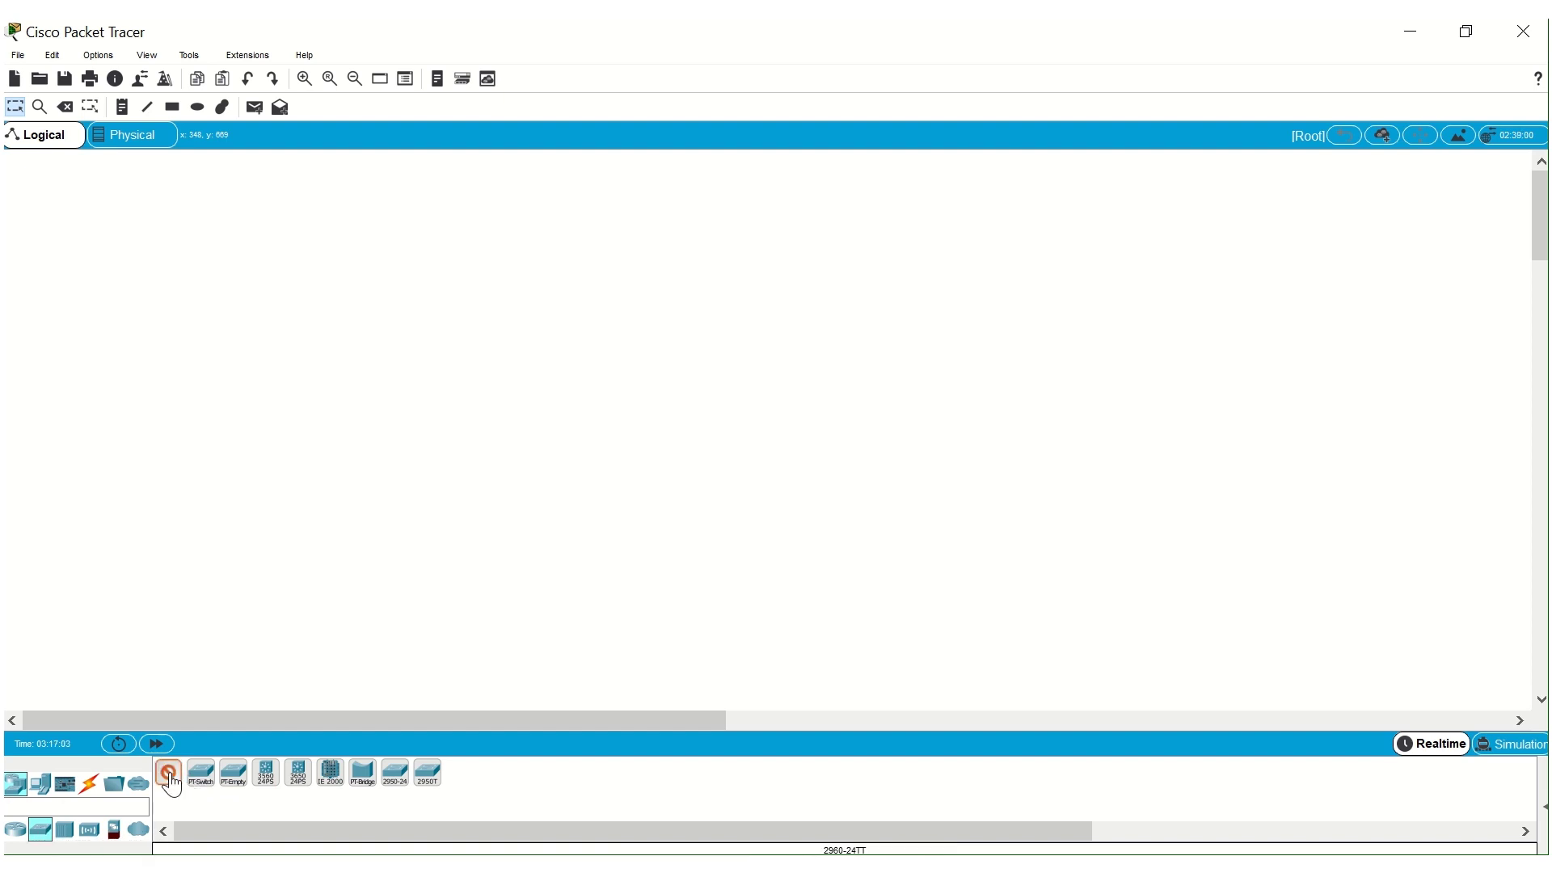
pyautogui.click(414, 419)
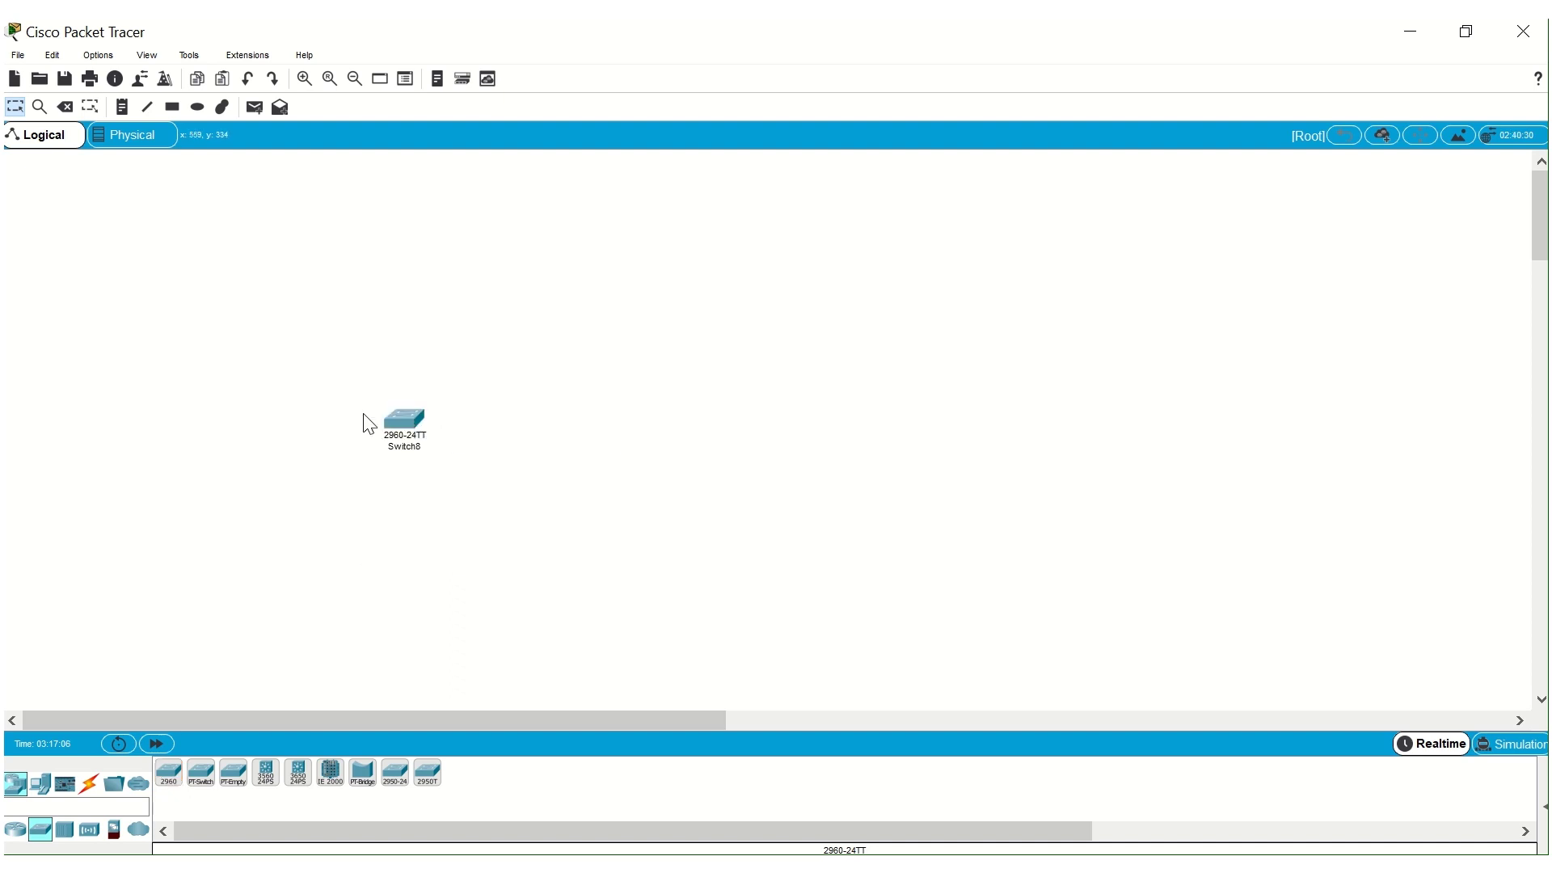
pyautogui.click(414, 414)
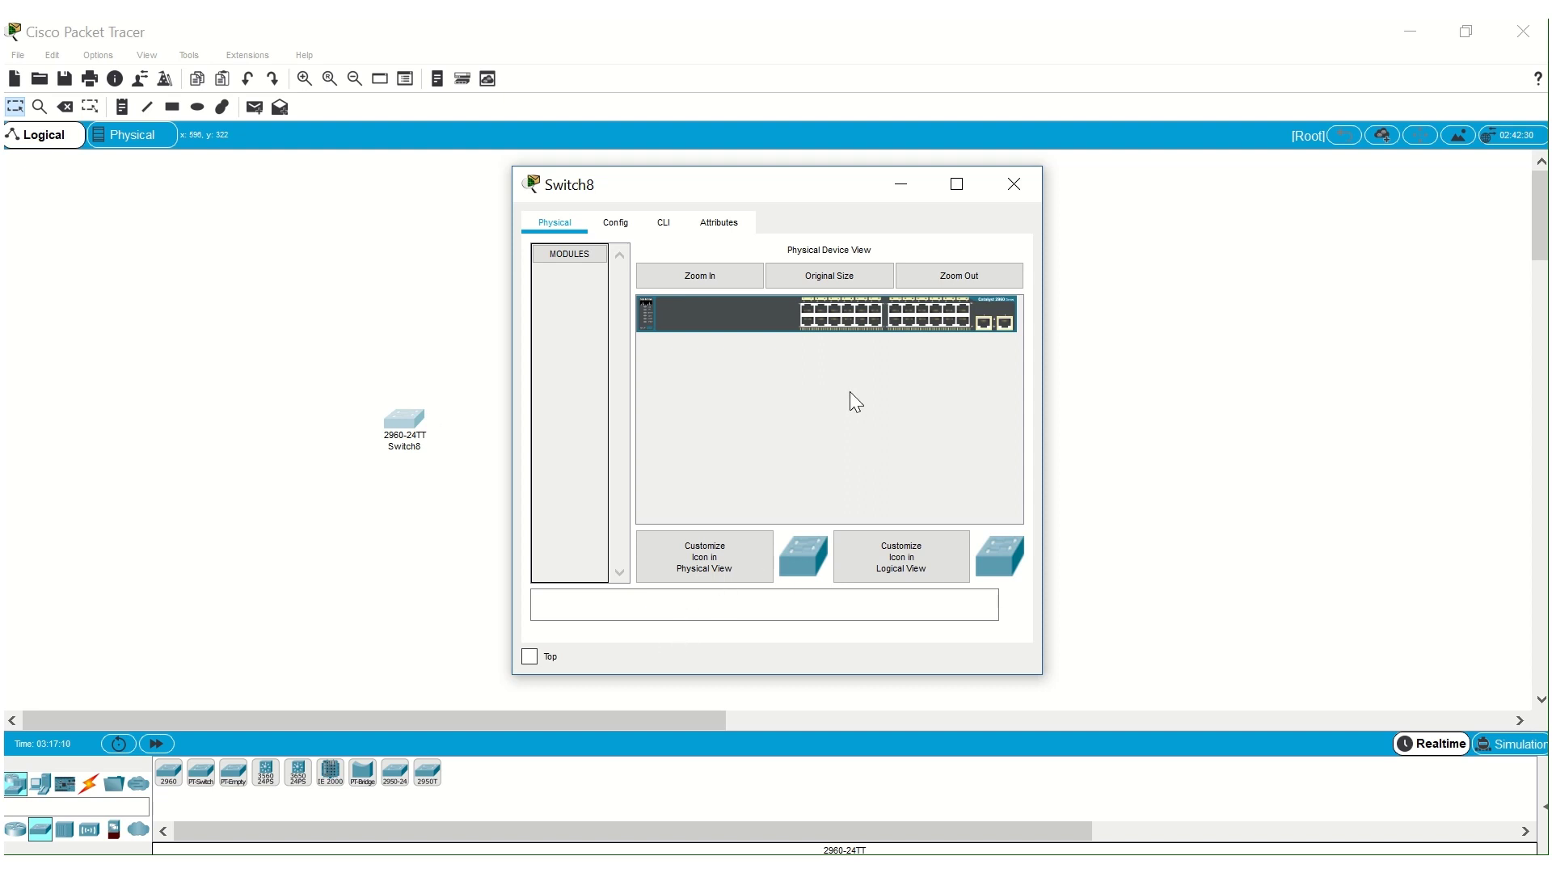
pyautogui.click(727, 277)
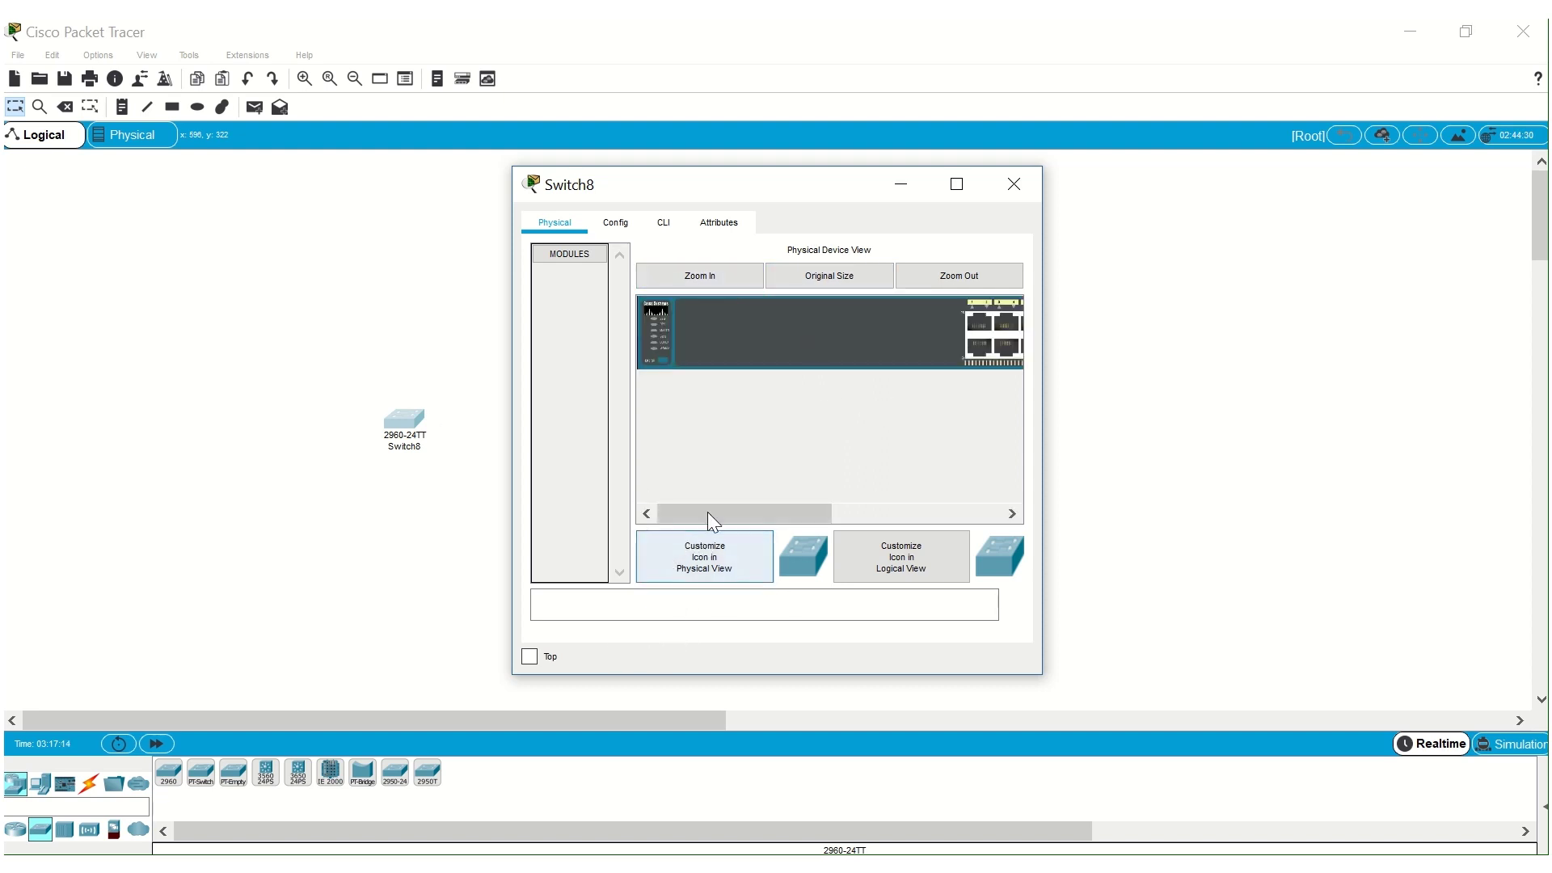
pyautogui.moveTo(704, 509); pyautogui.dragTo(837, 500)
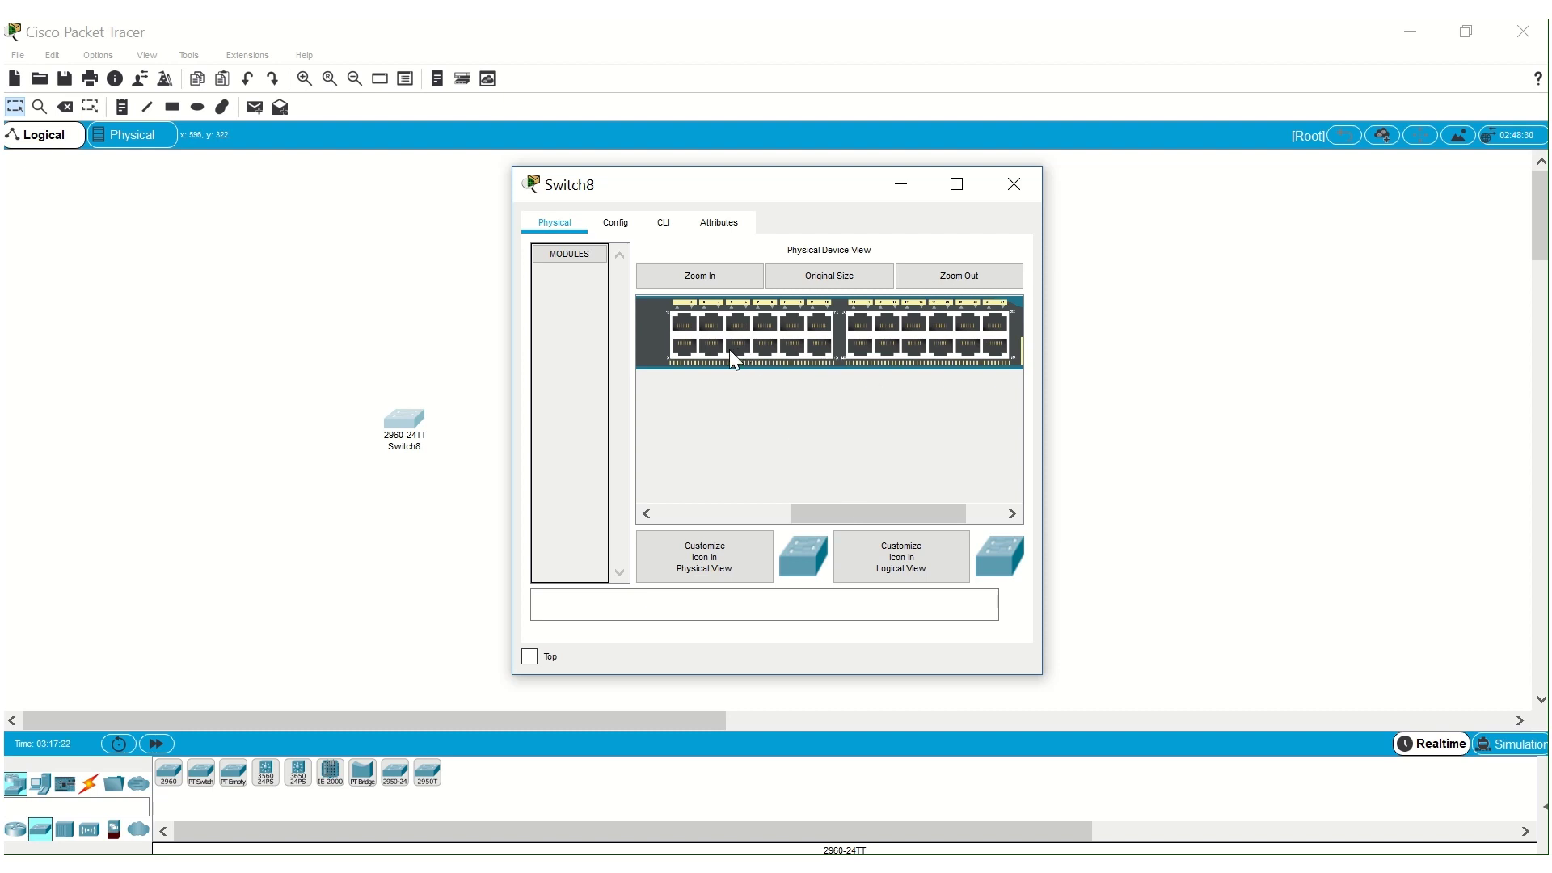
pyautogui.click(617, 222)
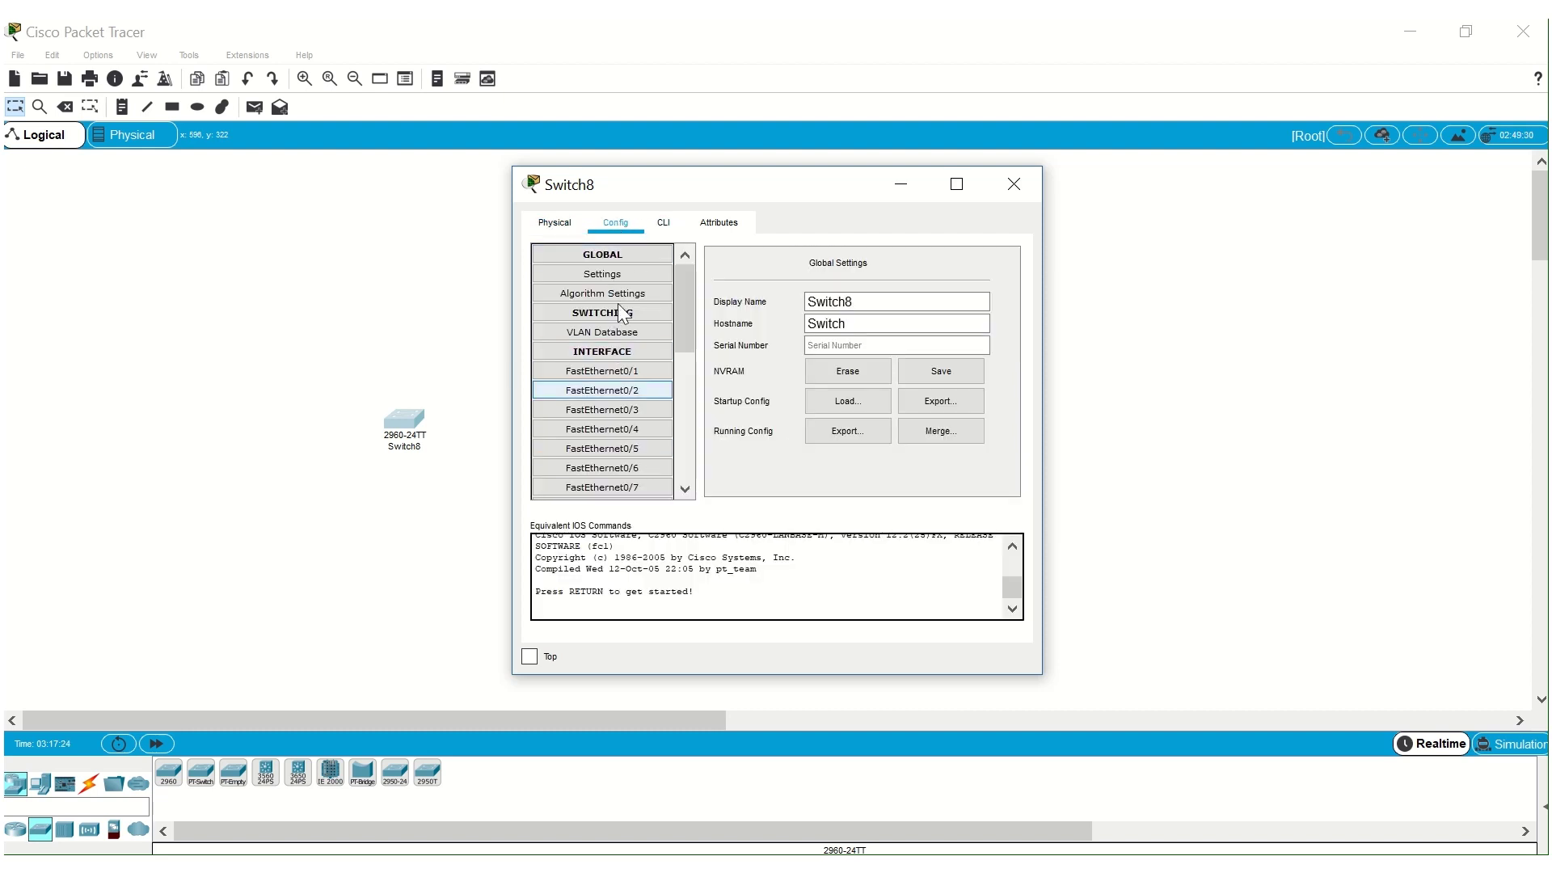
# Place two generic PC-PT computers, PC4 and PC5, to the left of Switch8.
pyautogui.click(1015, 184)
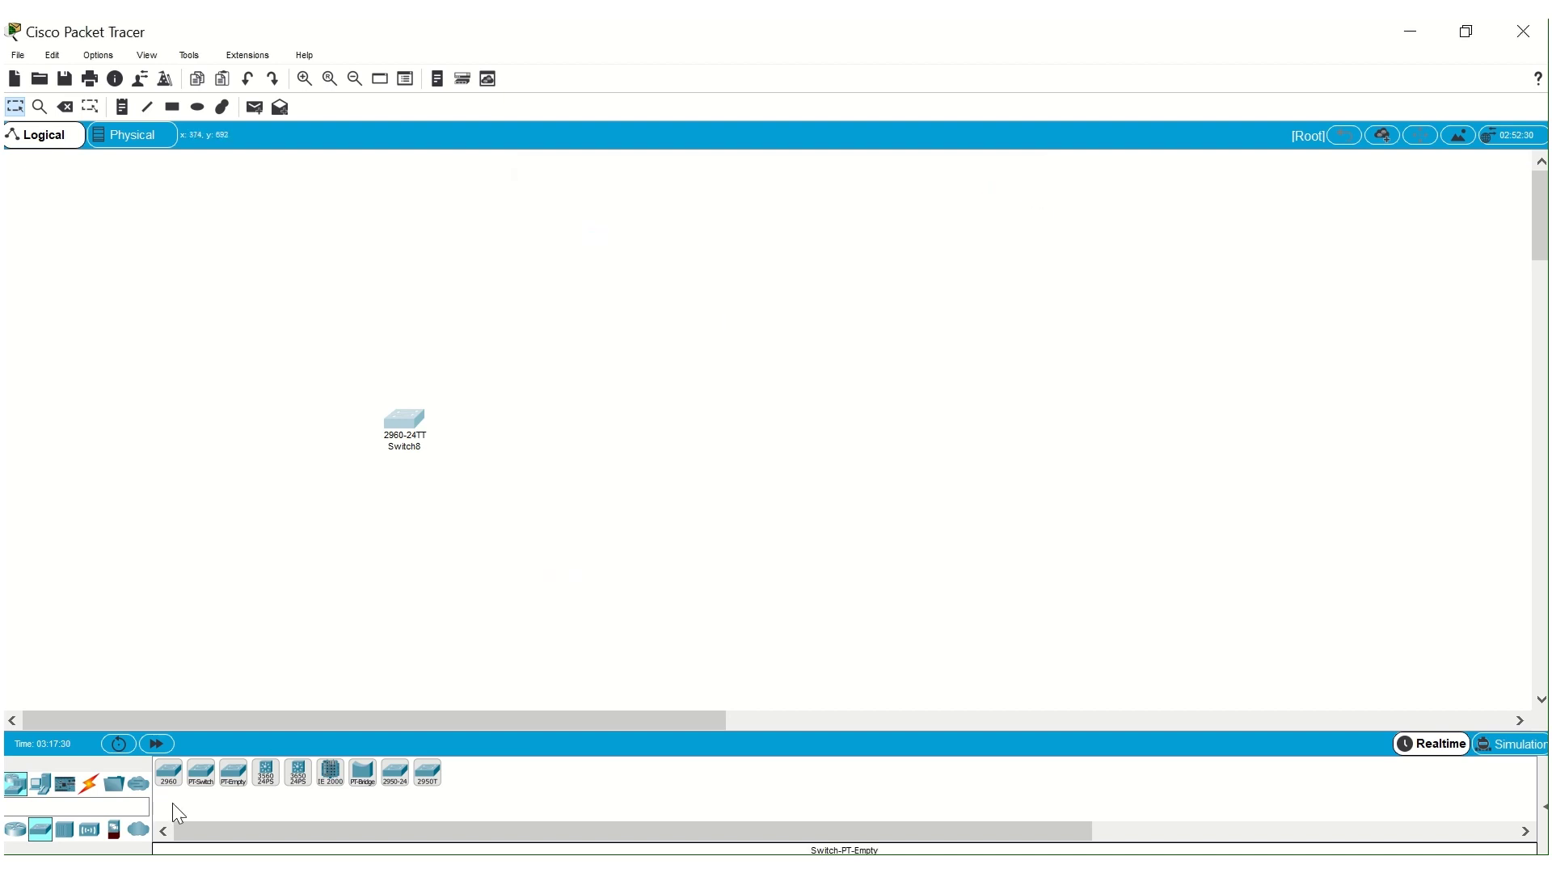
pyautogui.click(43, 794)
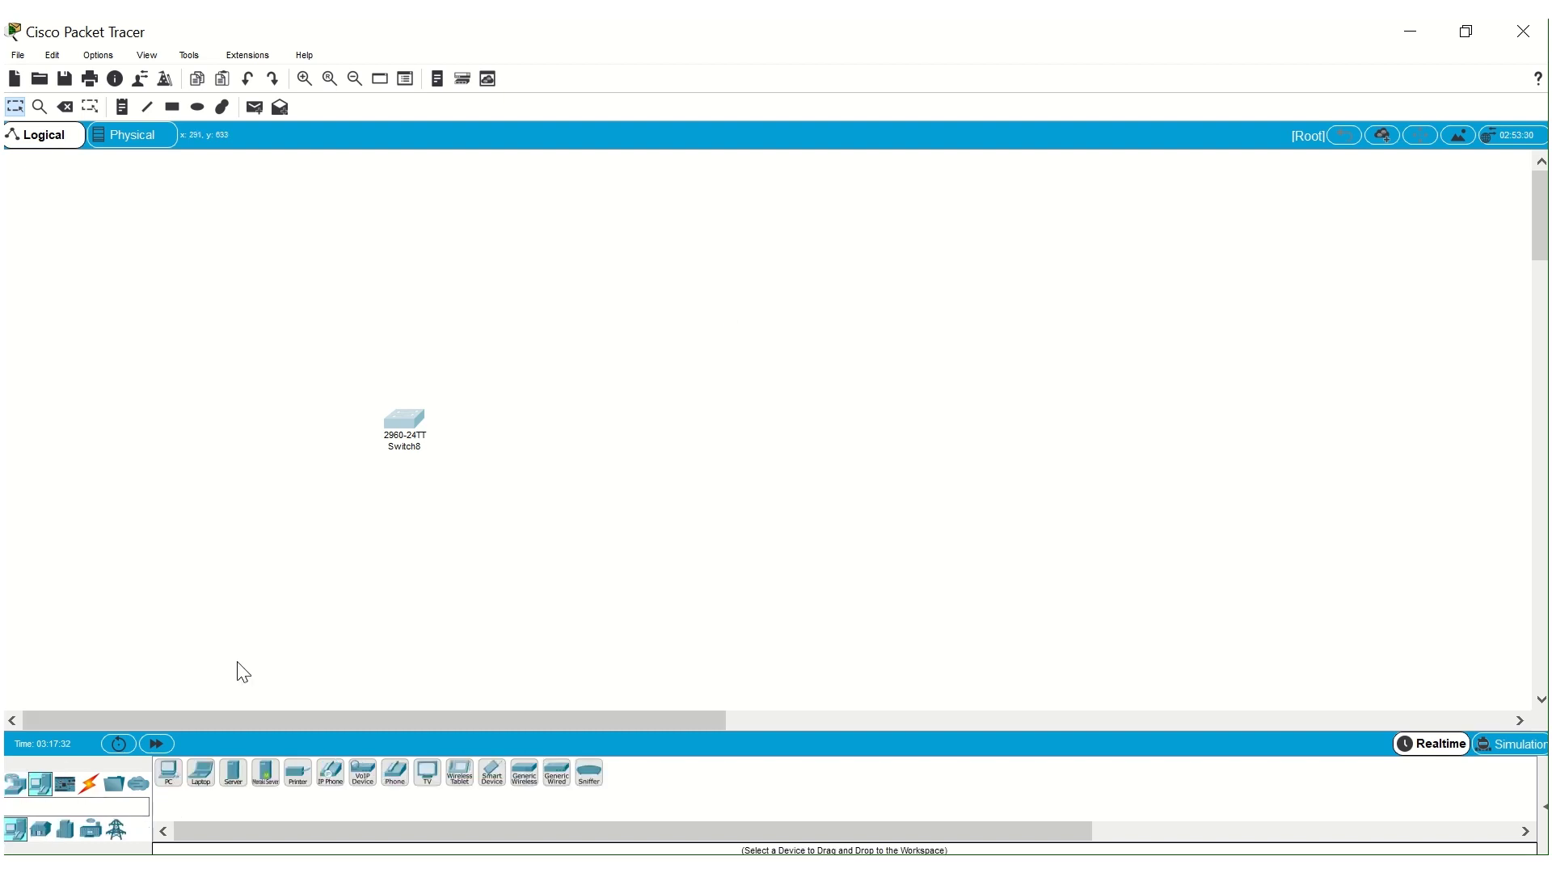
pyautogui.click(168, 772)
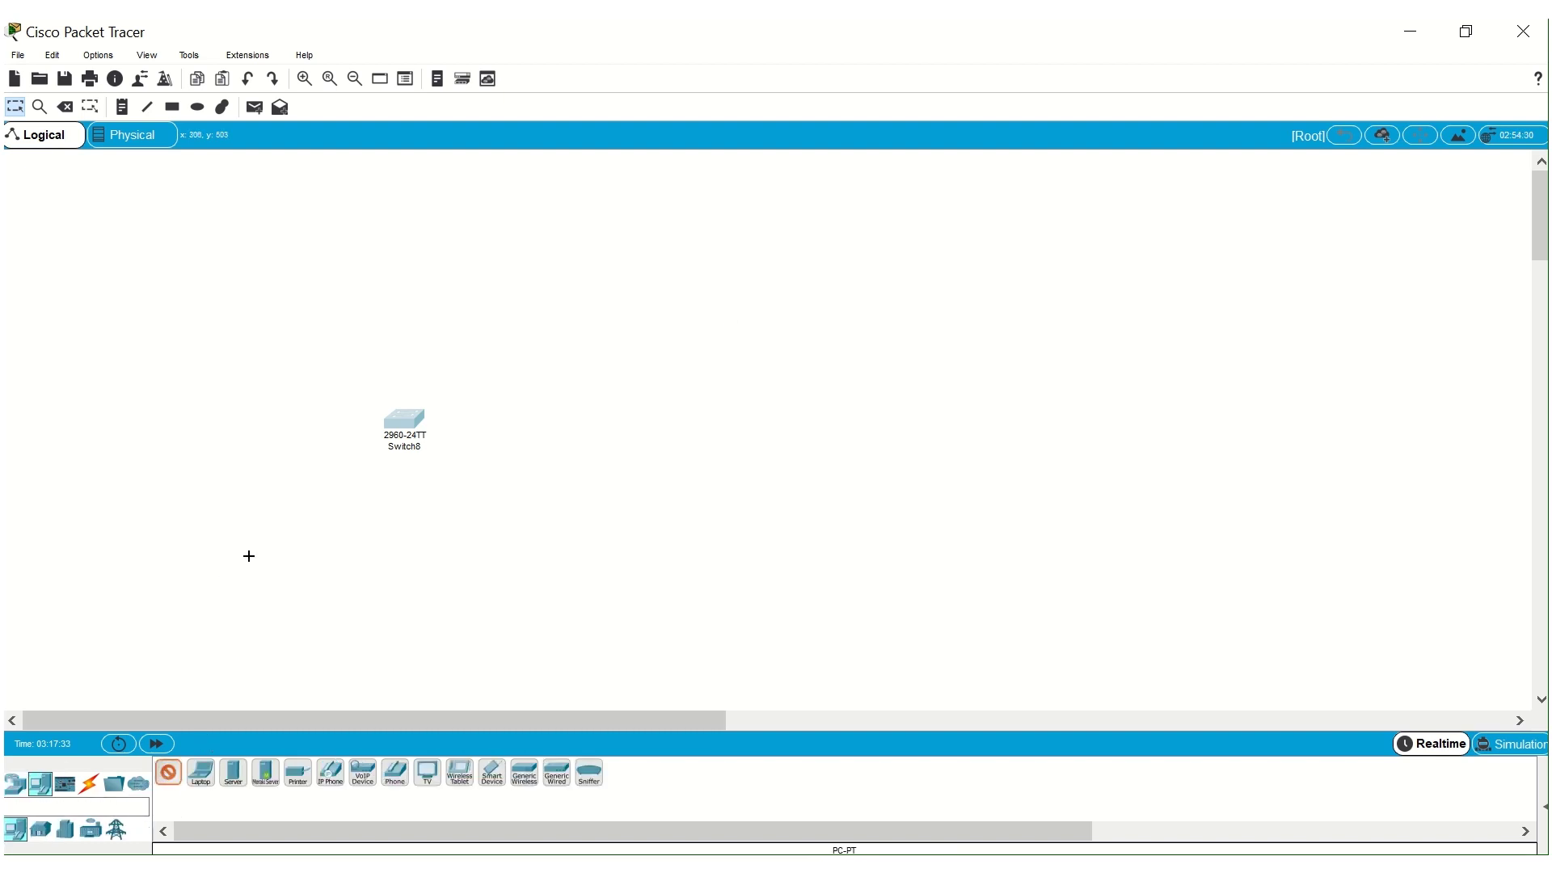
pyautogui.click(252, 461)
pyautogui.click(166, 775)
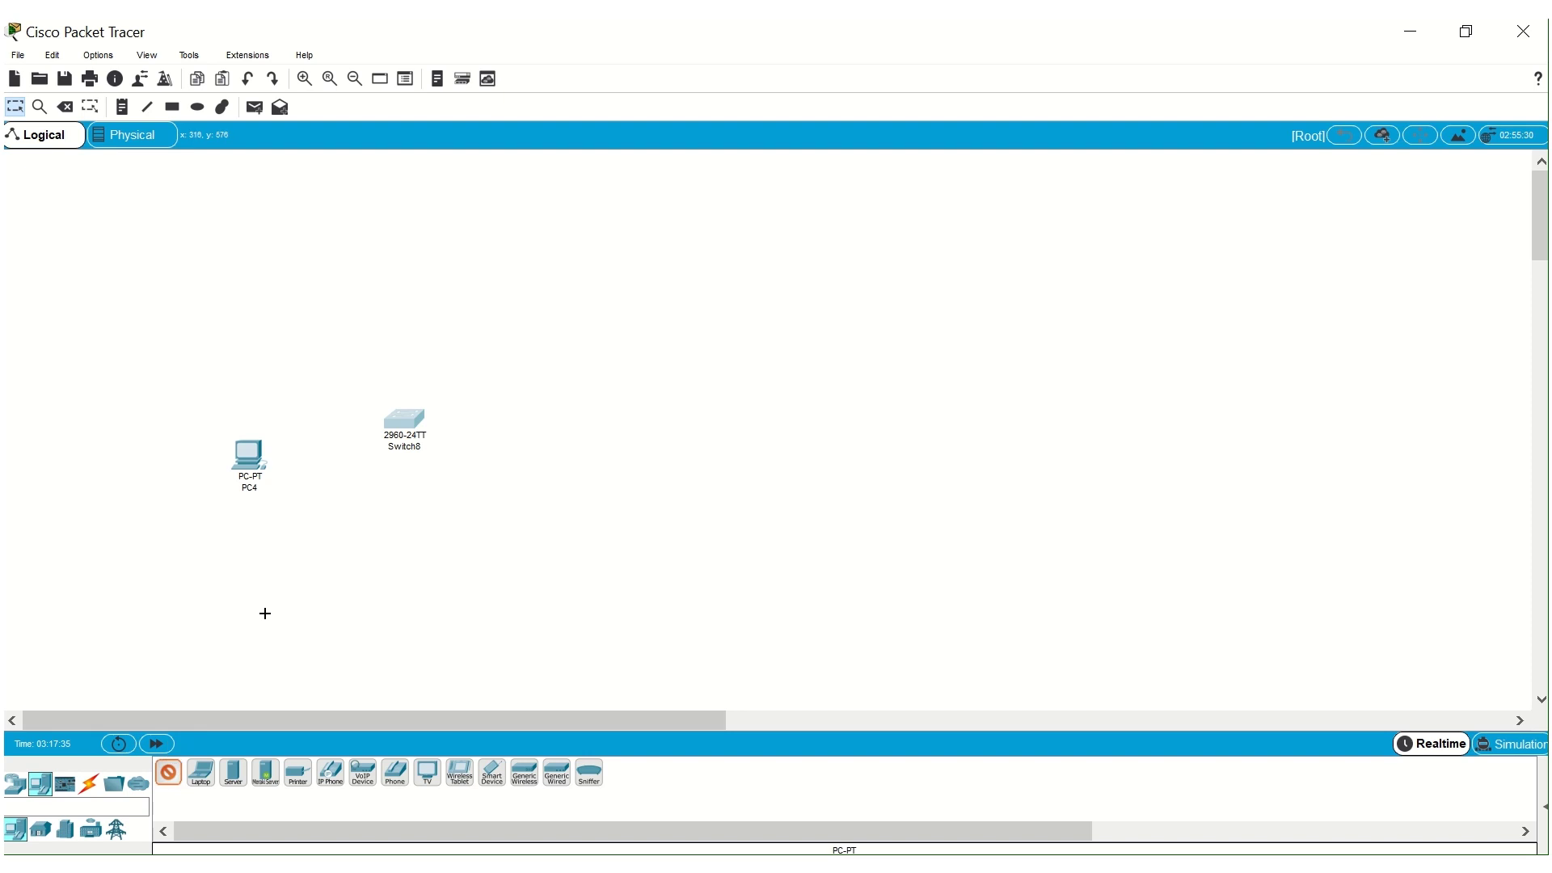
pyautogui.click(326, 529)
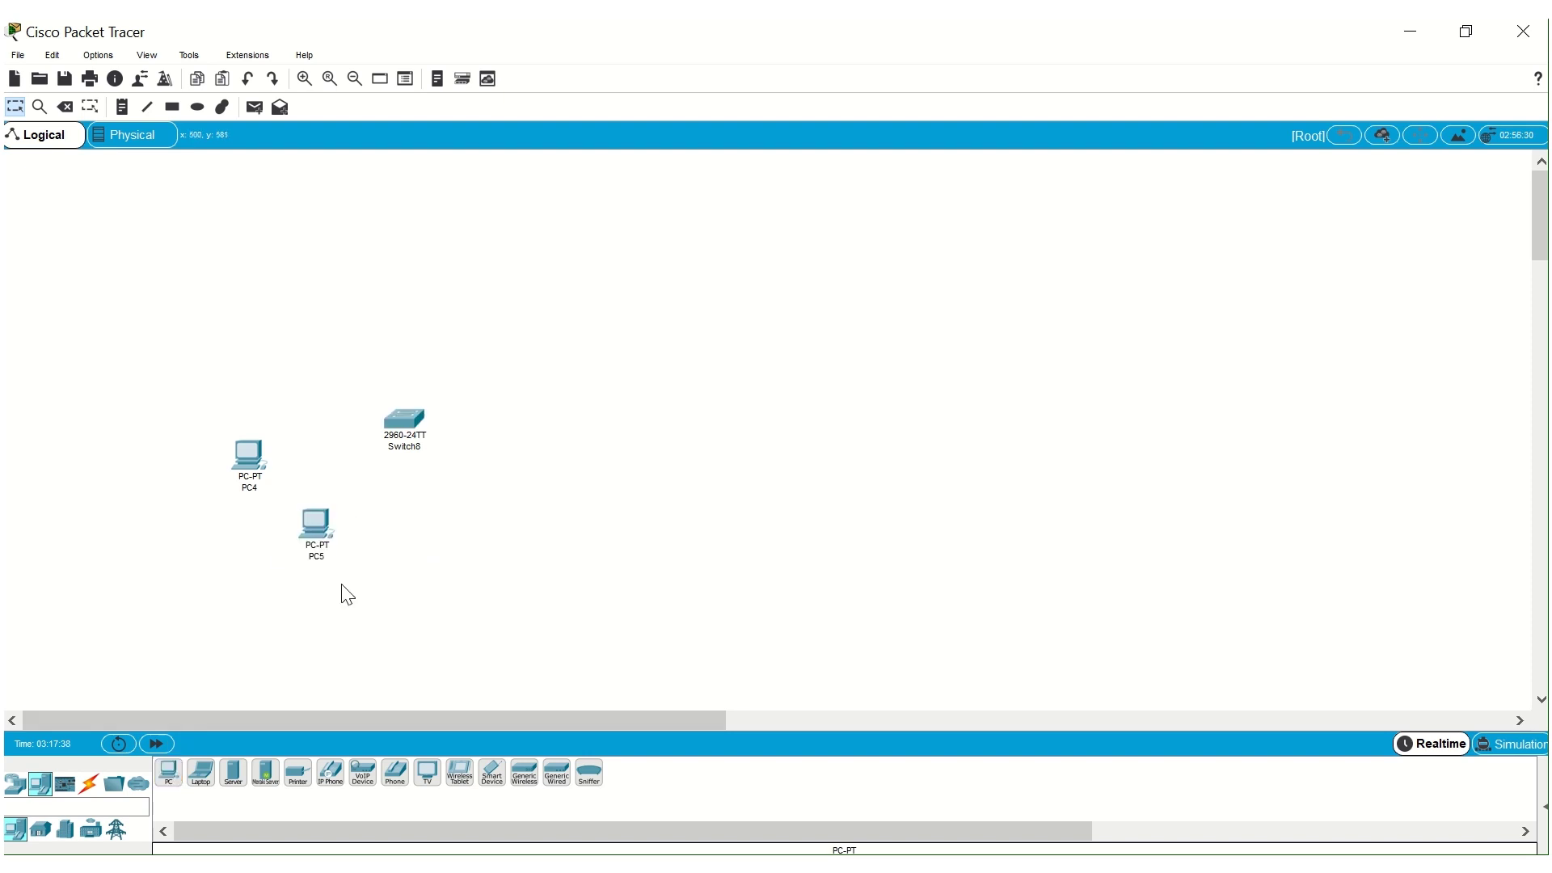
pyautogui.click(249, 461)
pyautogui.press('Escape')
# Power off PC4 and swap its network module for a PT-HOST-NM-1CFE Fast Ethernet module.
pyautogui.click(236, 454)
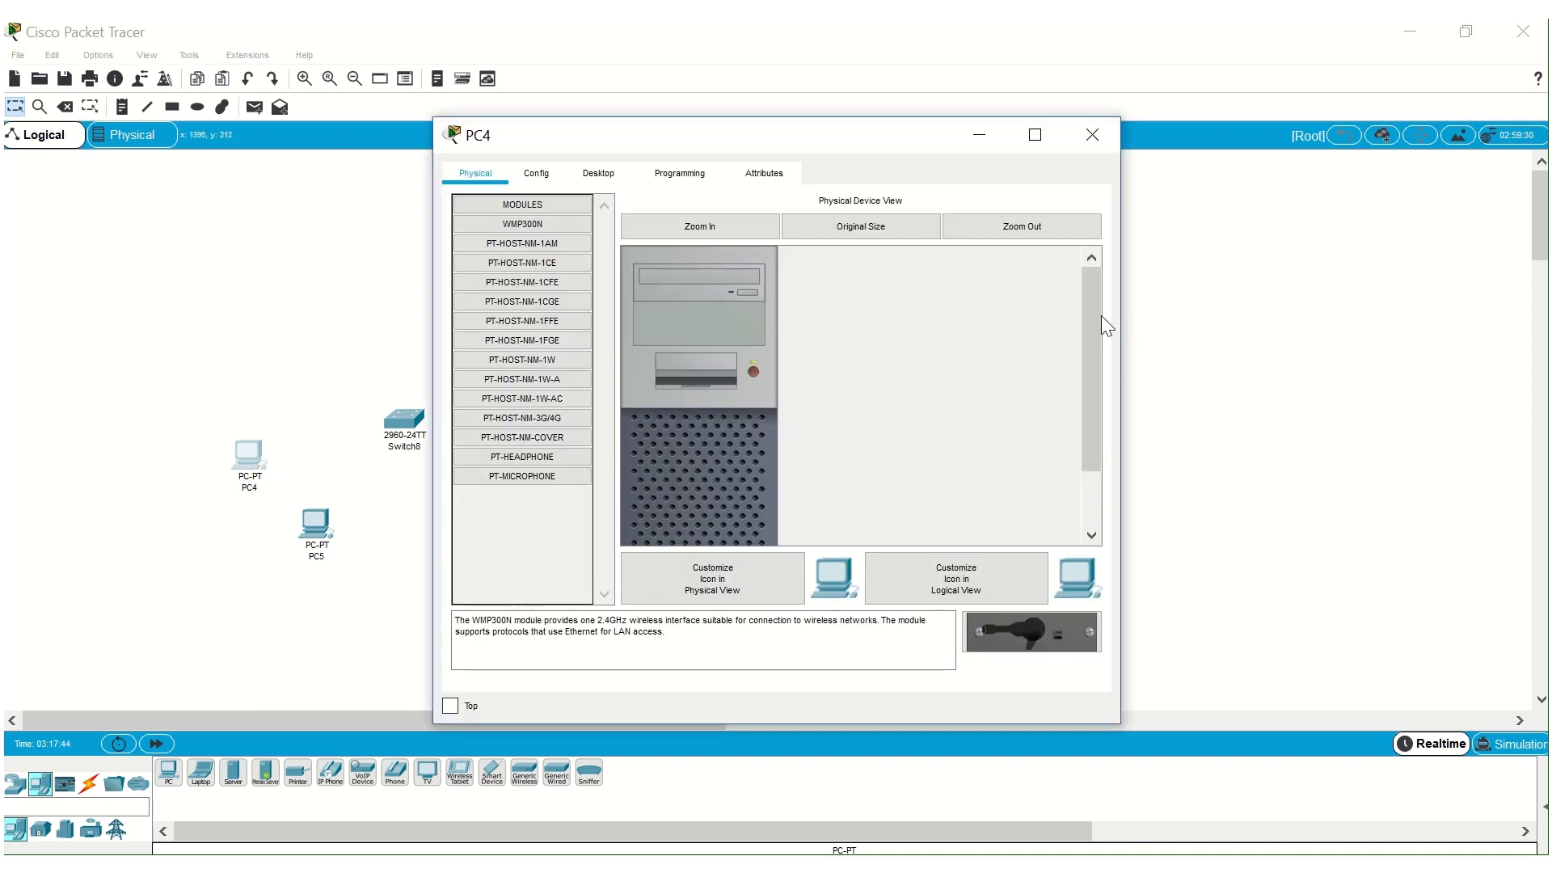
pyautogui.moveTo(1100, 313); pyautogui.dragTo(1079, 419)
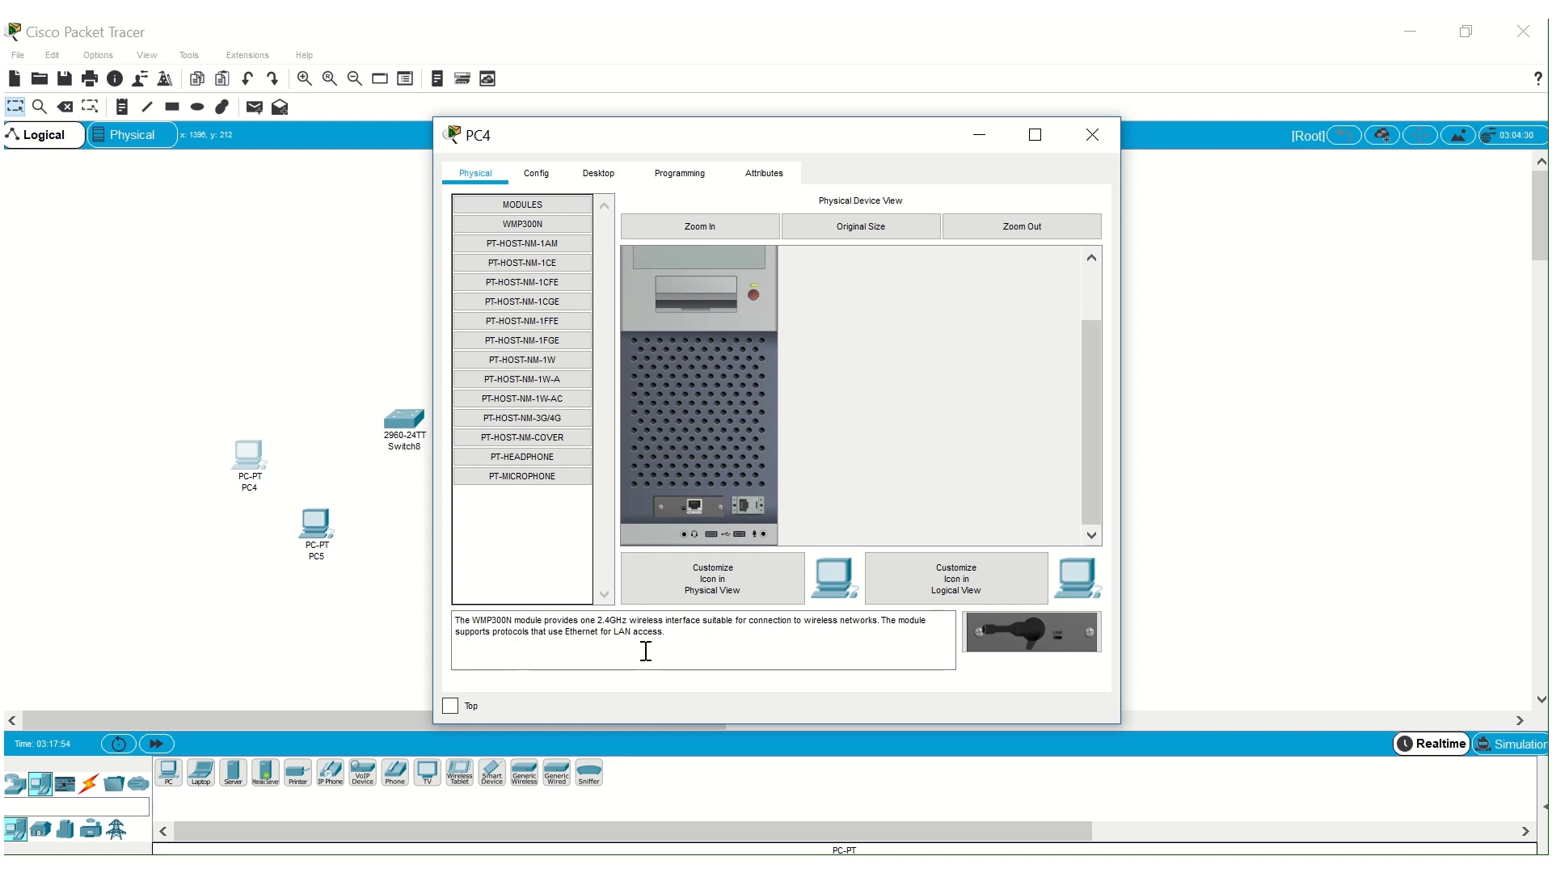
pyautogui.click(709, 641)
pyautogui.click(753, 293)
pyautogui.moveTo(676, 506); pyautogui.dragTo(527, 531)
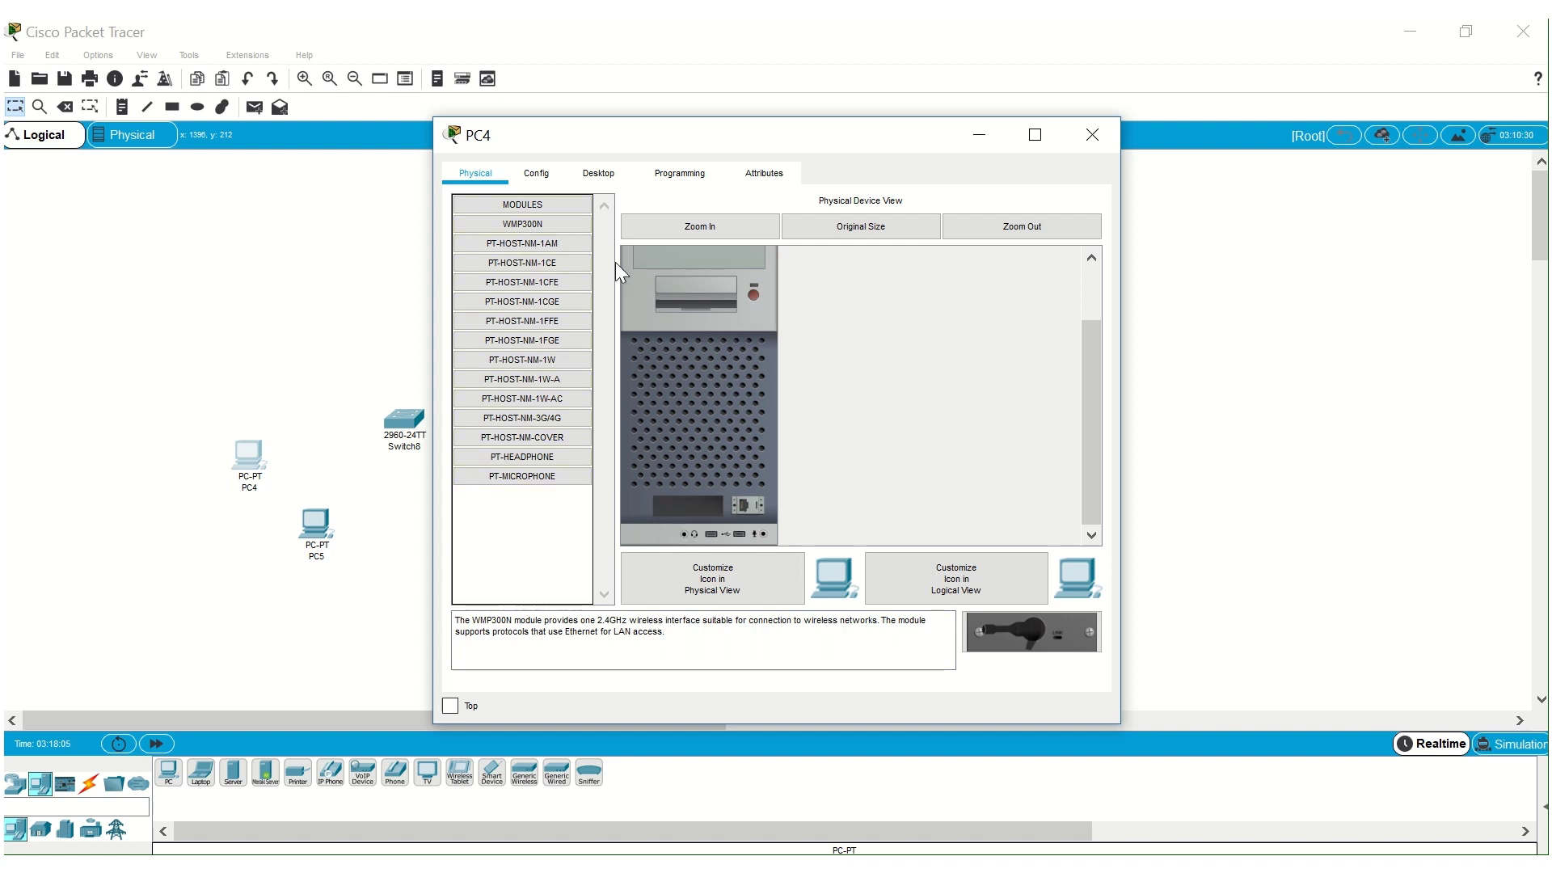
pyautogui.moveTo(548, 279); pyautogui.dragTo(687, 502)
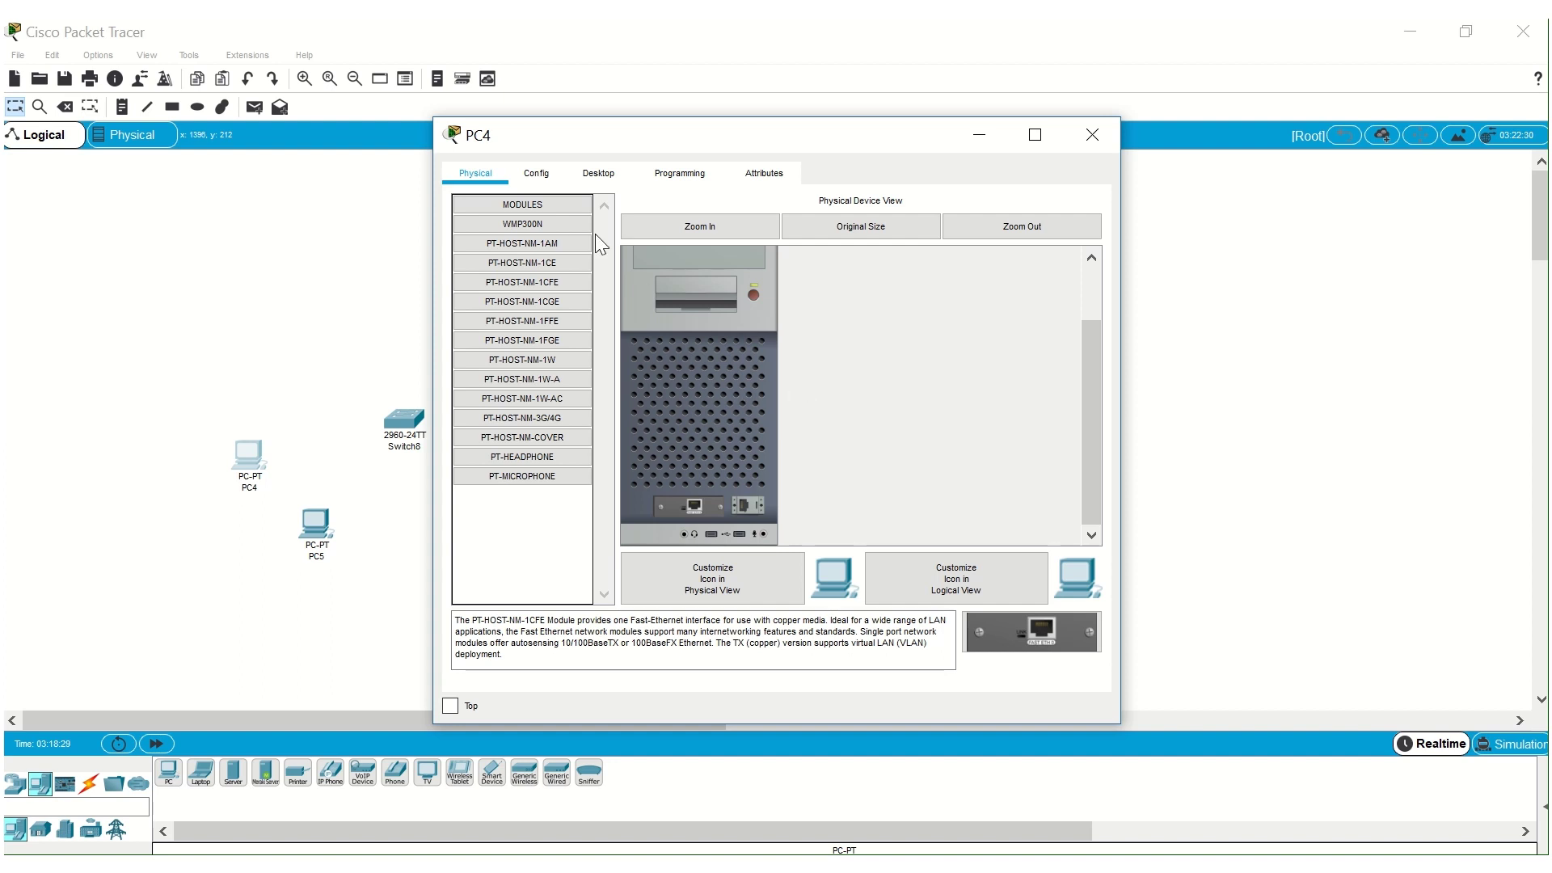
# Show PC4's FastEthernet0 interface settings, where the IP address is still blank.
pyautogui.click(536, 175)
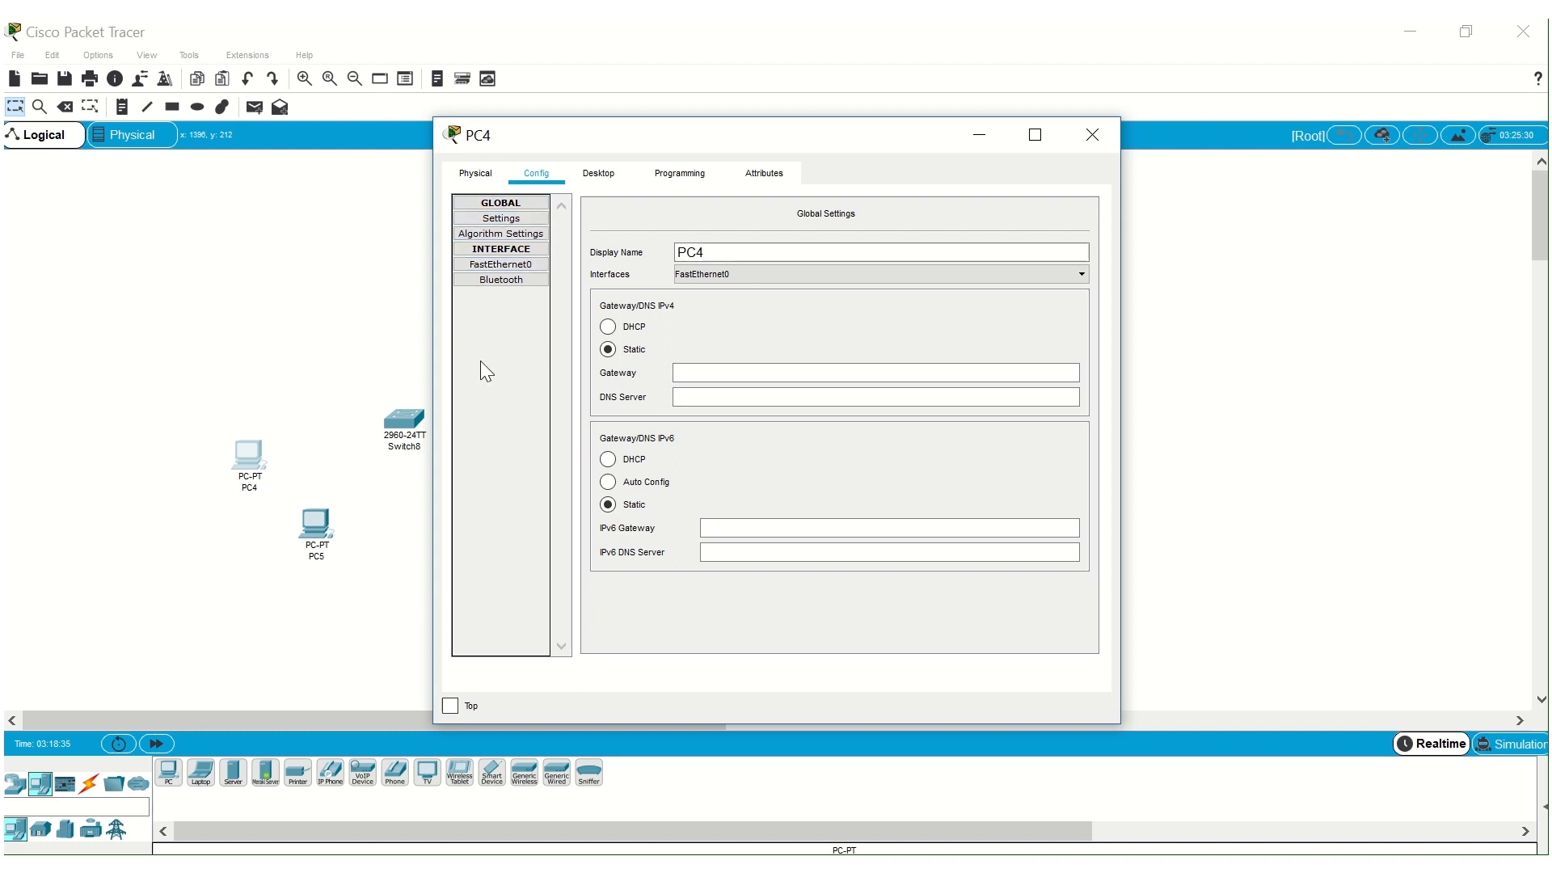
pyautogui.click(525, 267)
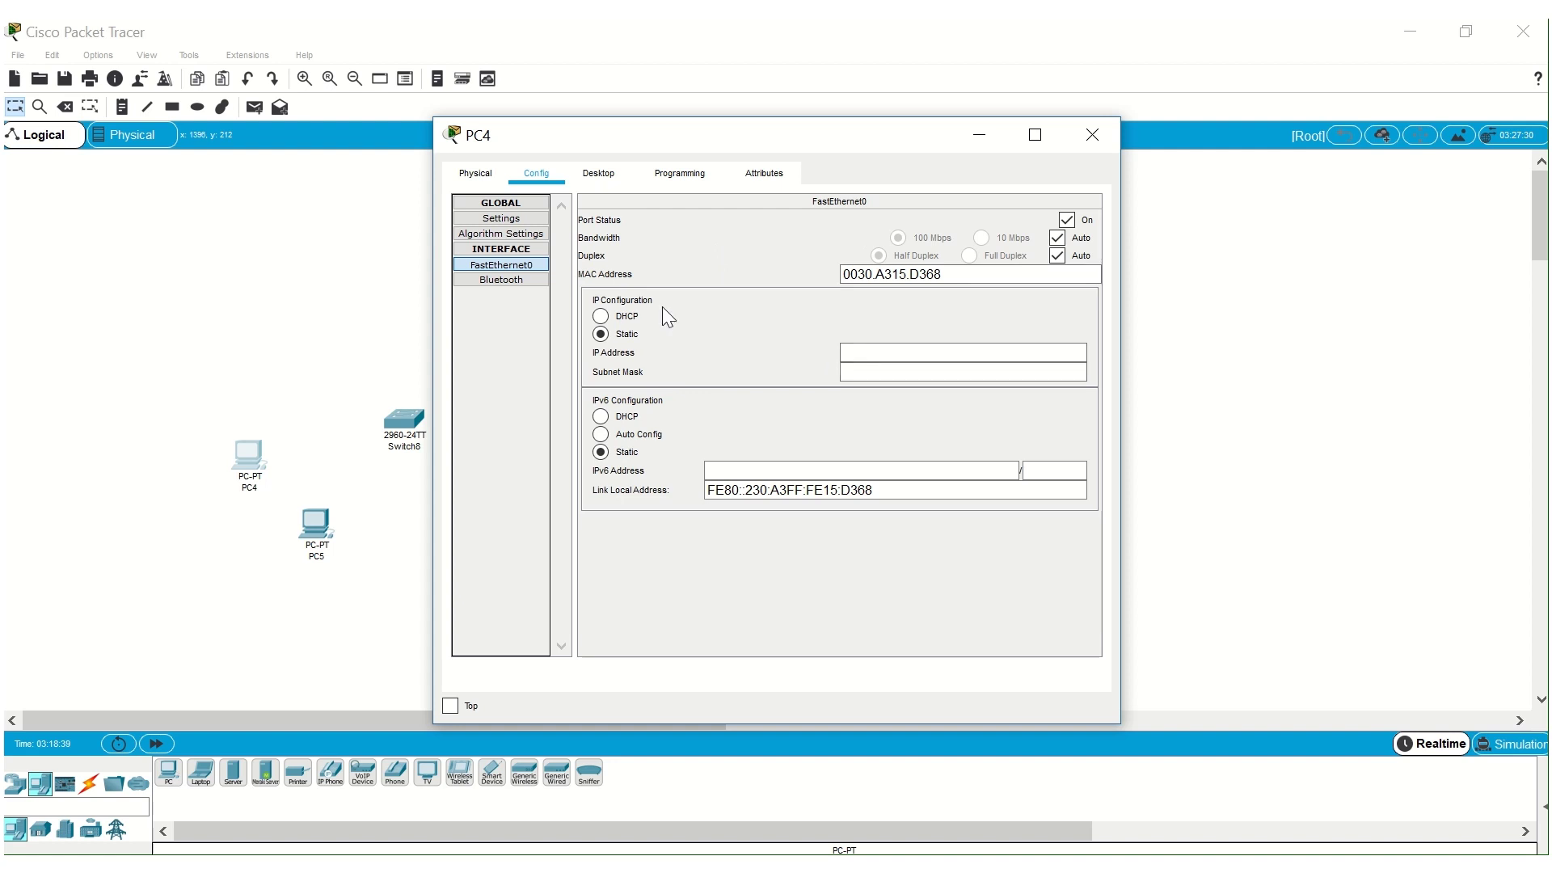
pyautogui.click(598, 174)
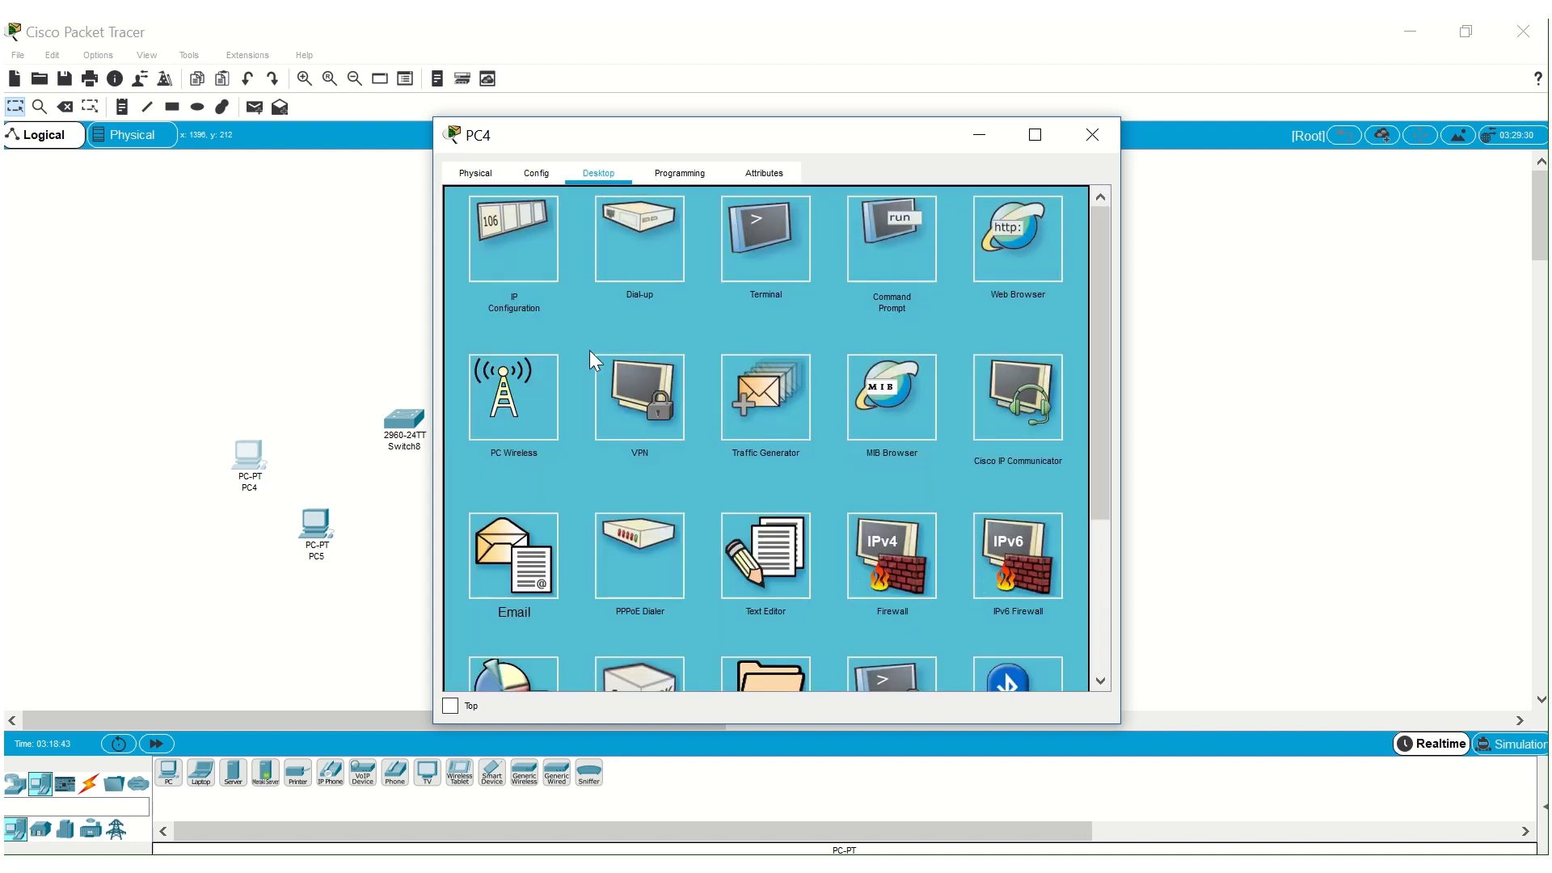
pyautogui.click(998, 237)
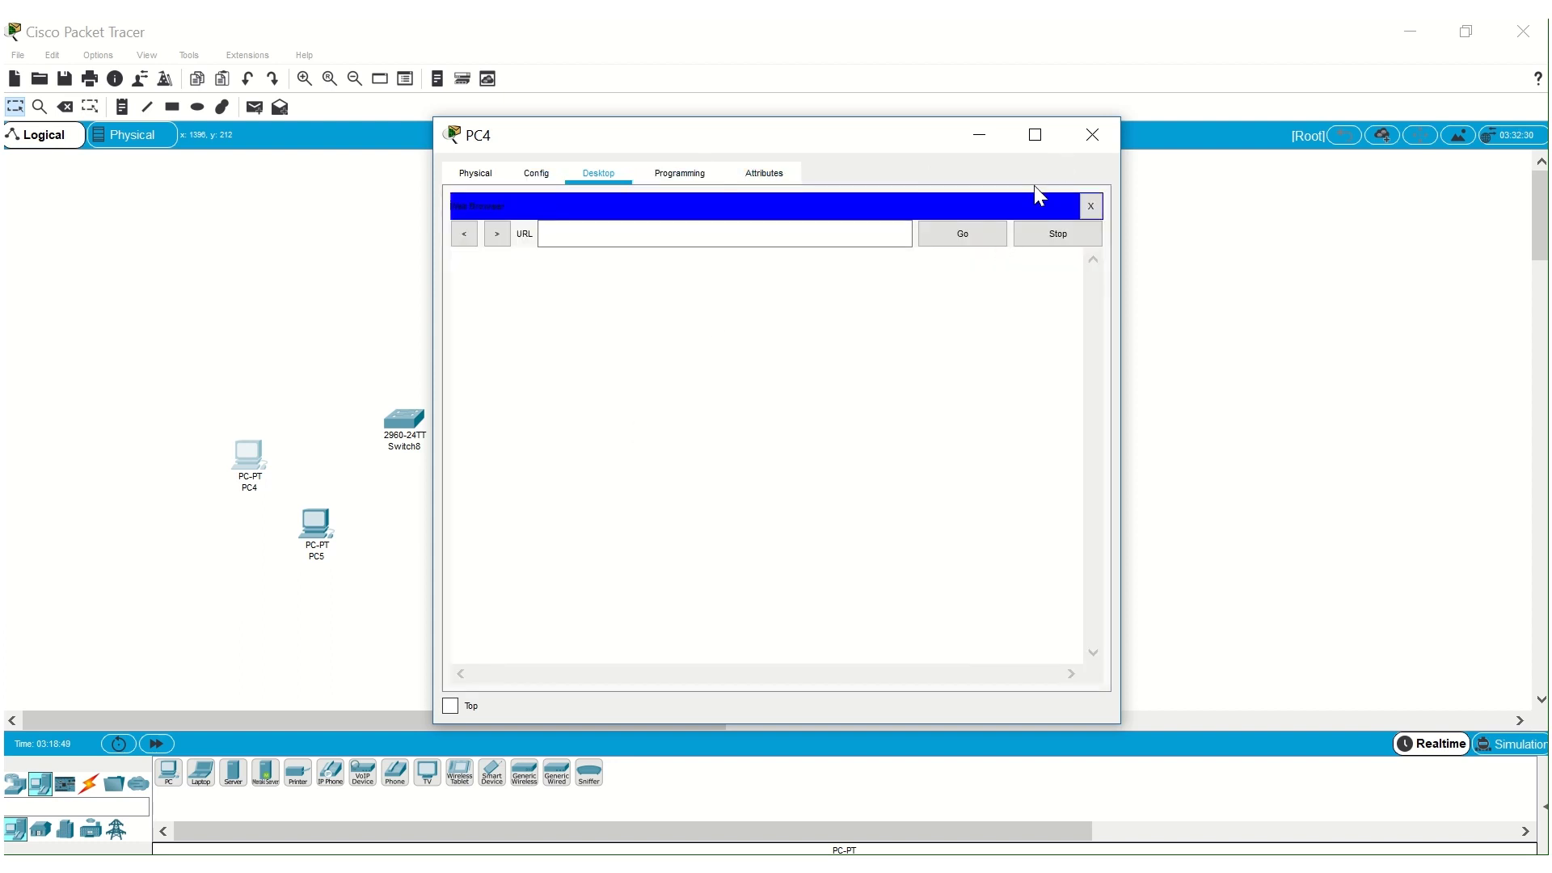
pyautogui.click(1092, 207)
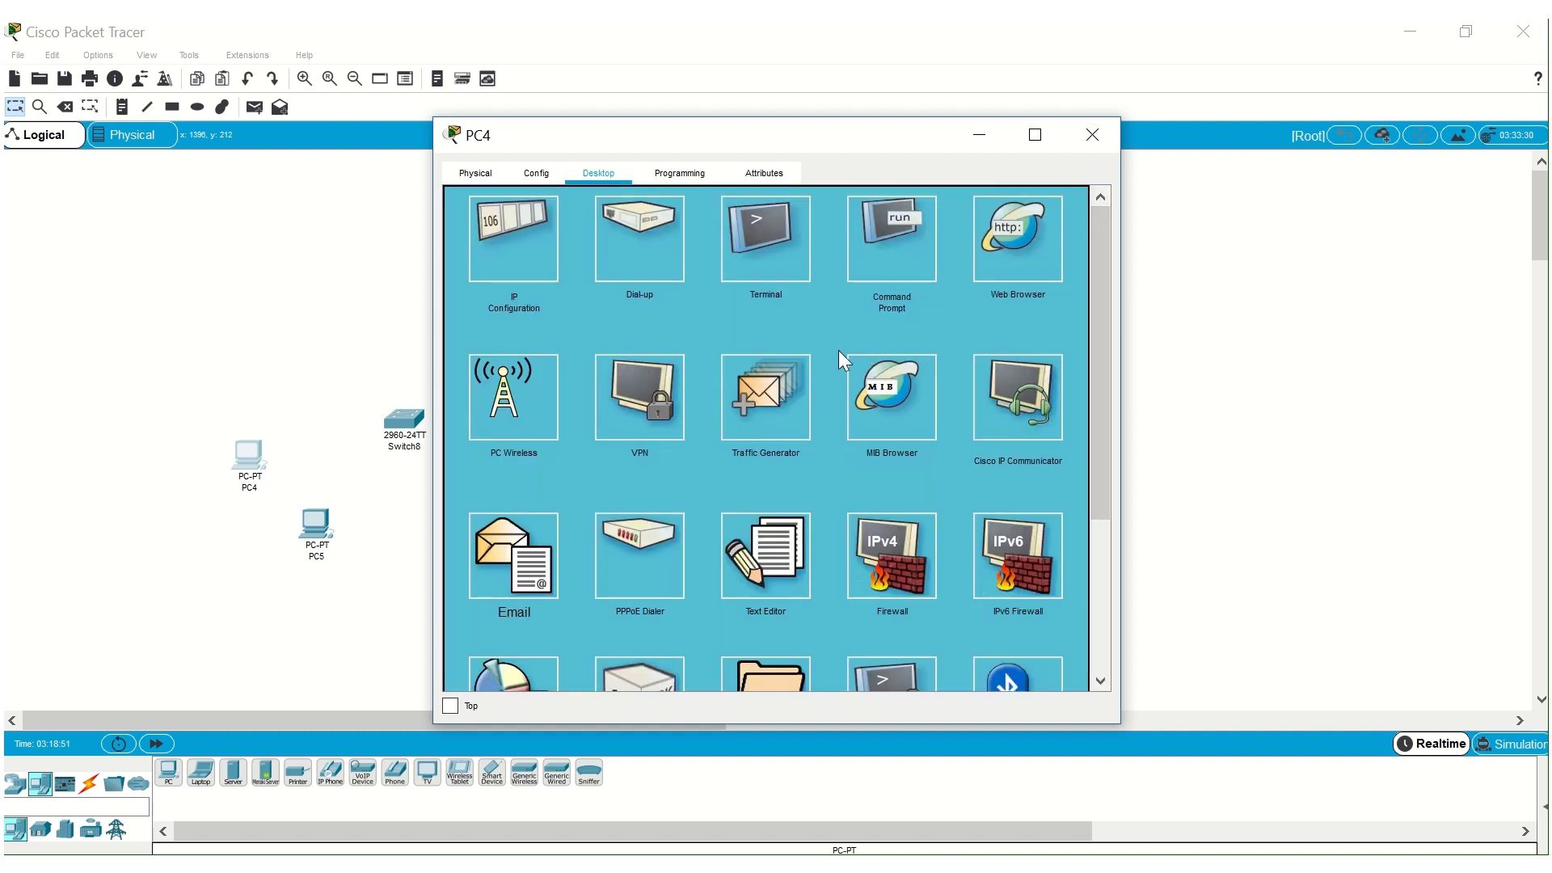
pyautogui.click(872, 219)
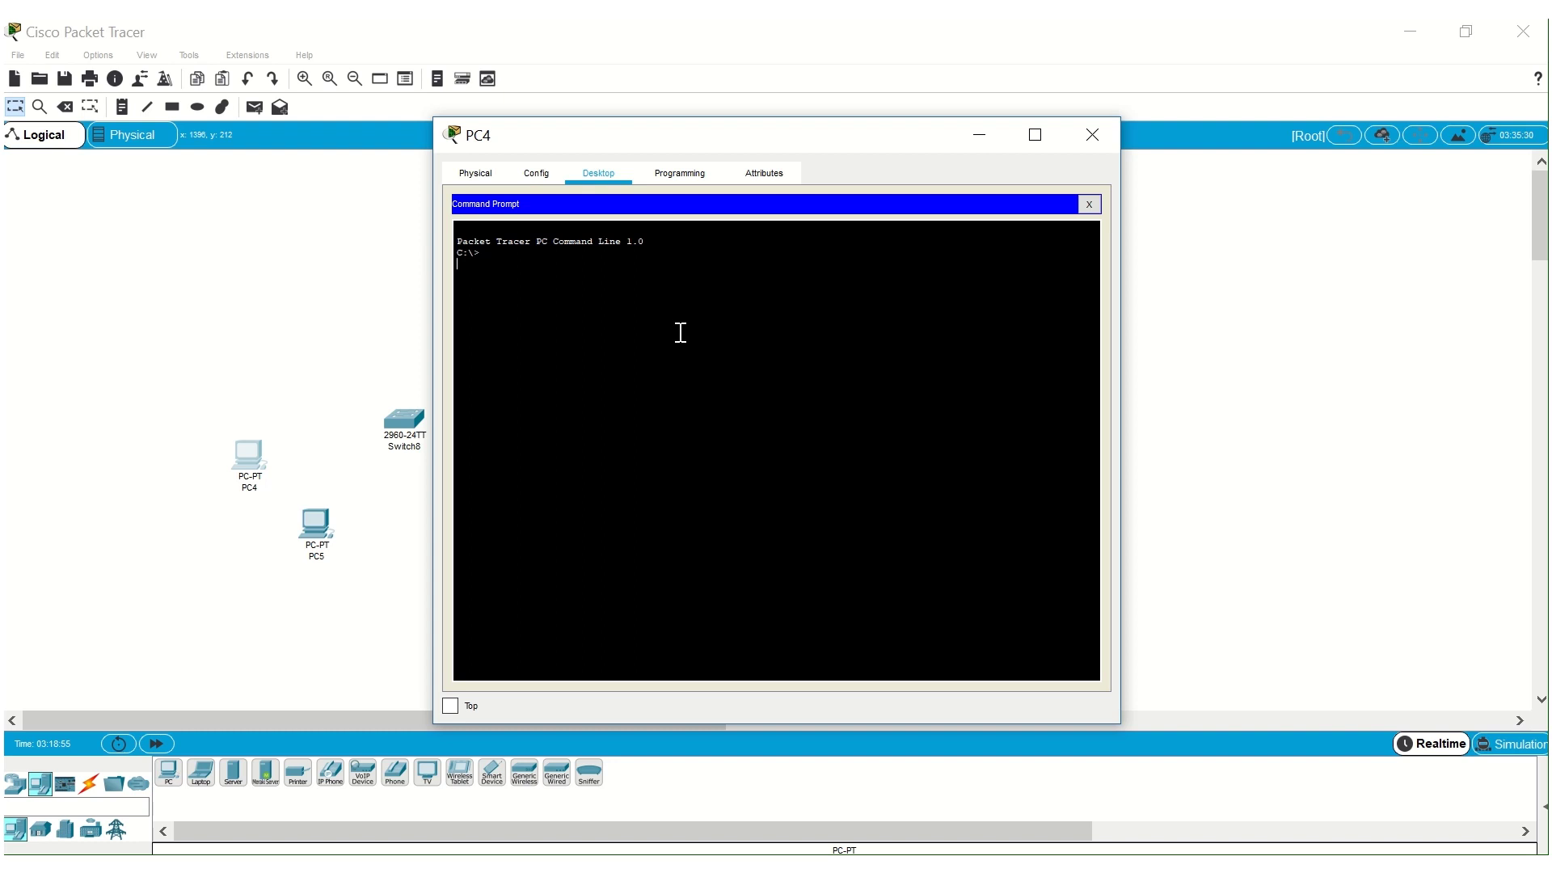
pyautogui.write('dir')
pyautogui.press('Return')
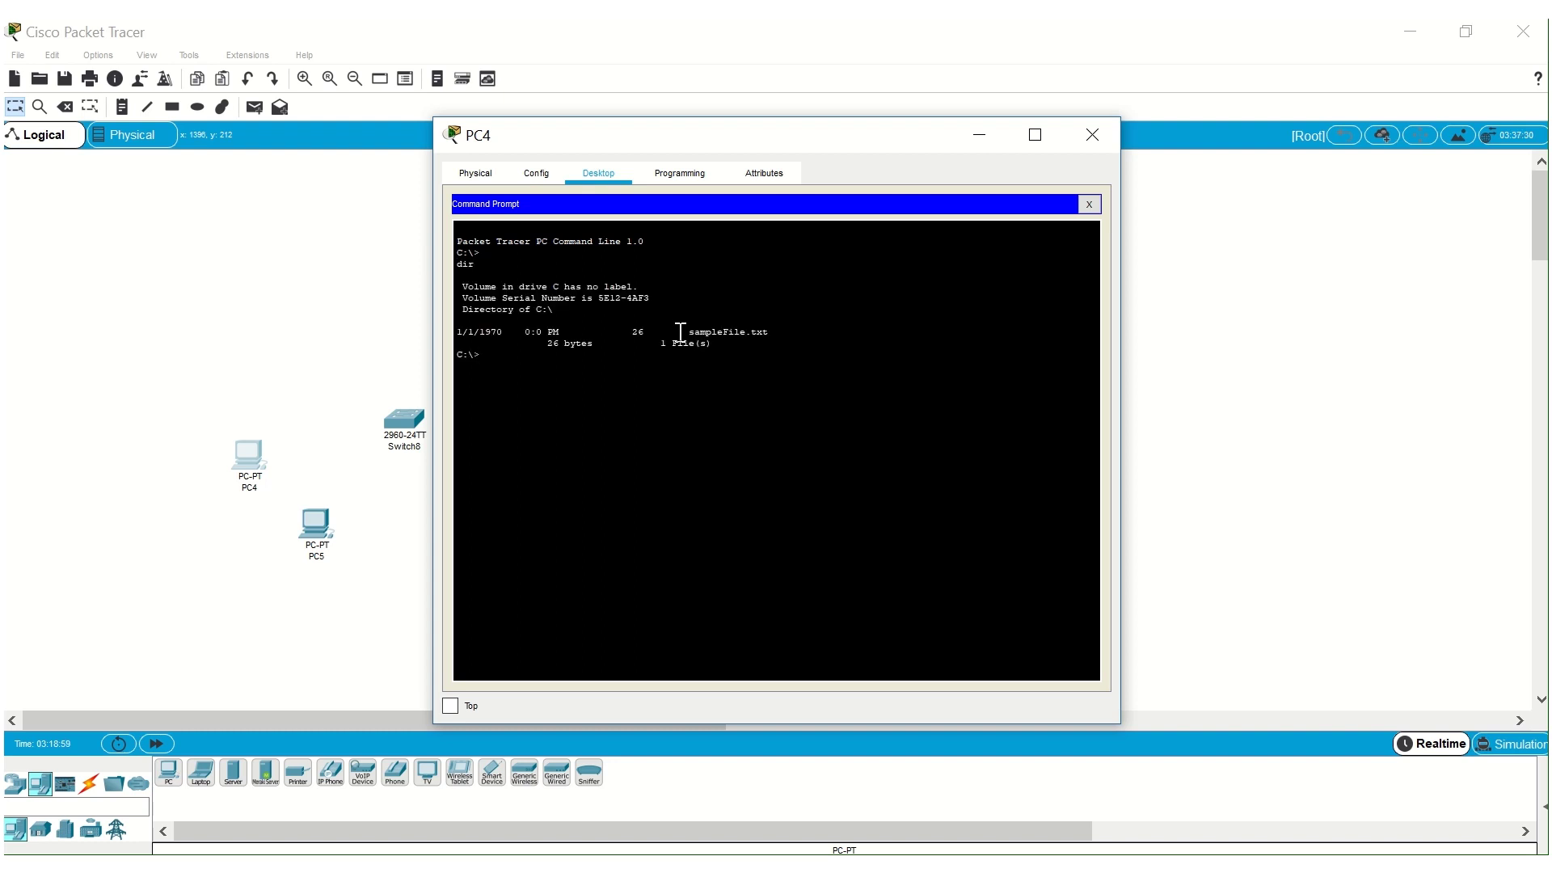
# Cable PC4's Fa0 to Switch8's Fa0/1 using the automatic connection type.
pyautogui.click(1089, 204)
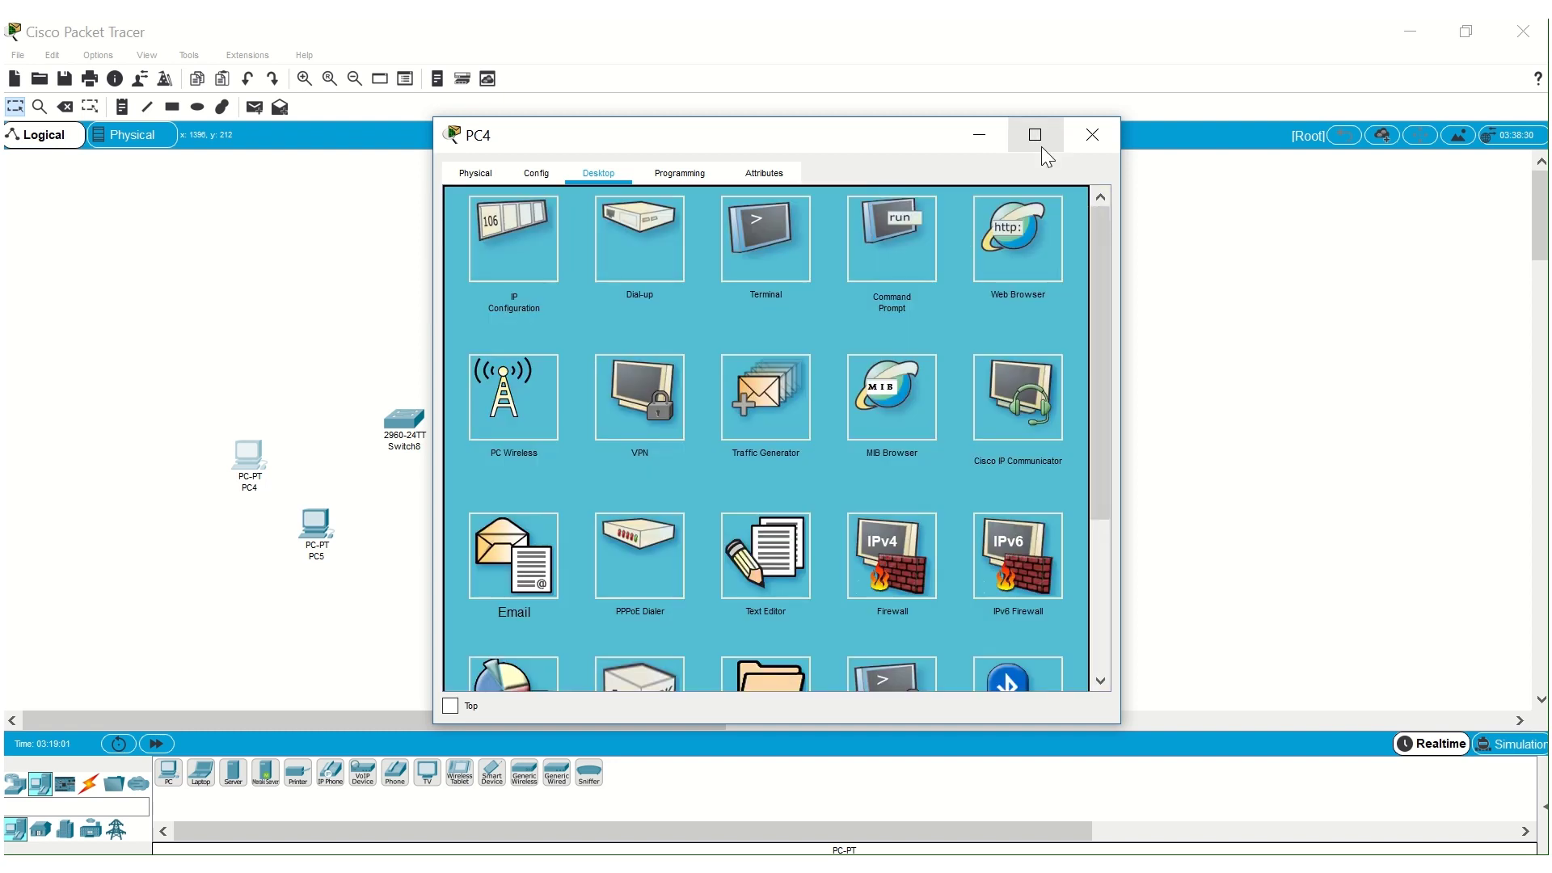
pyautogui.click(1091, 134)
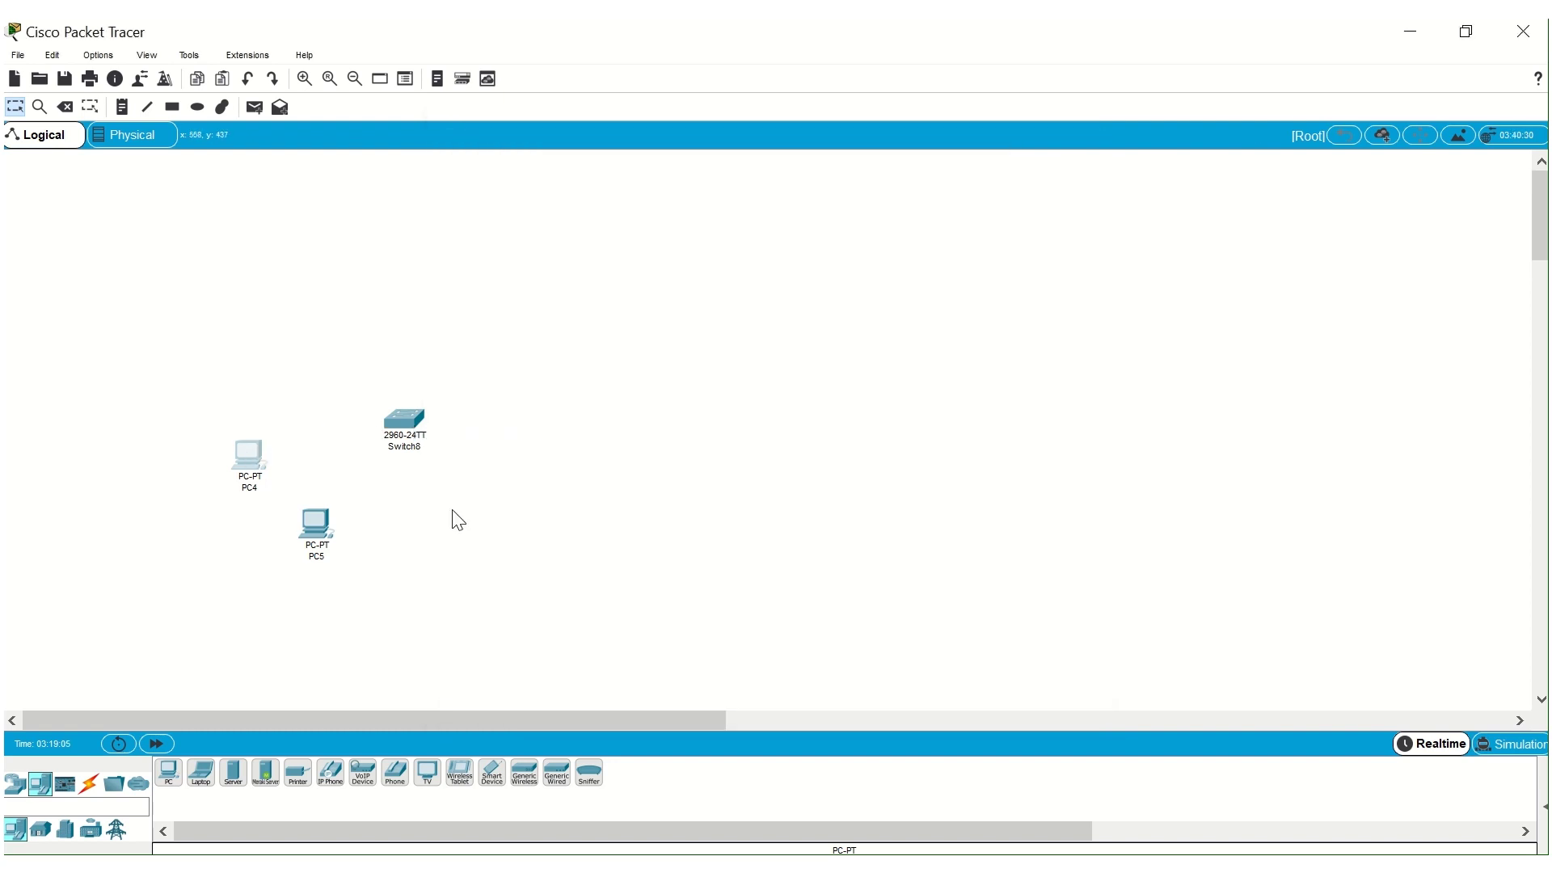
pyautogui.click(89, 784)
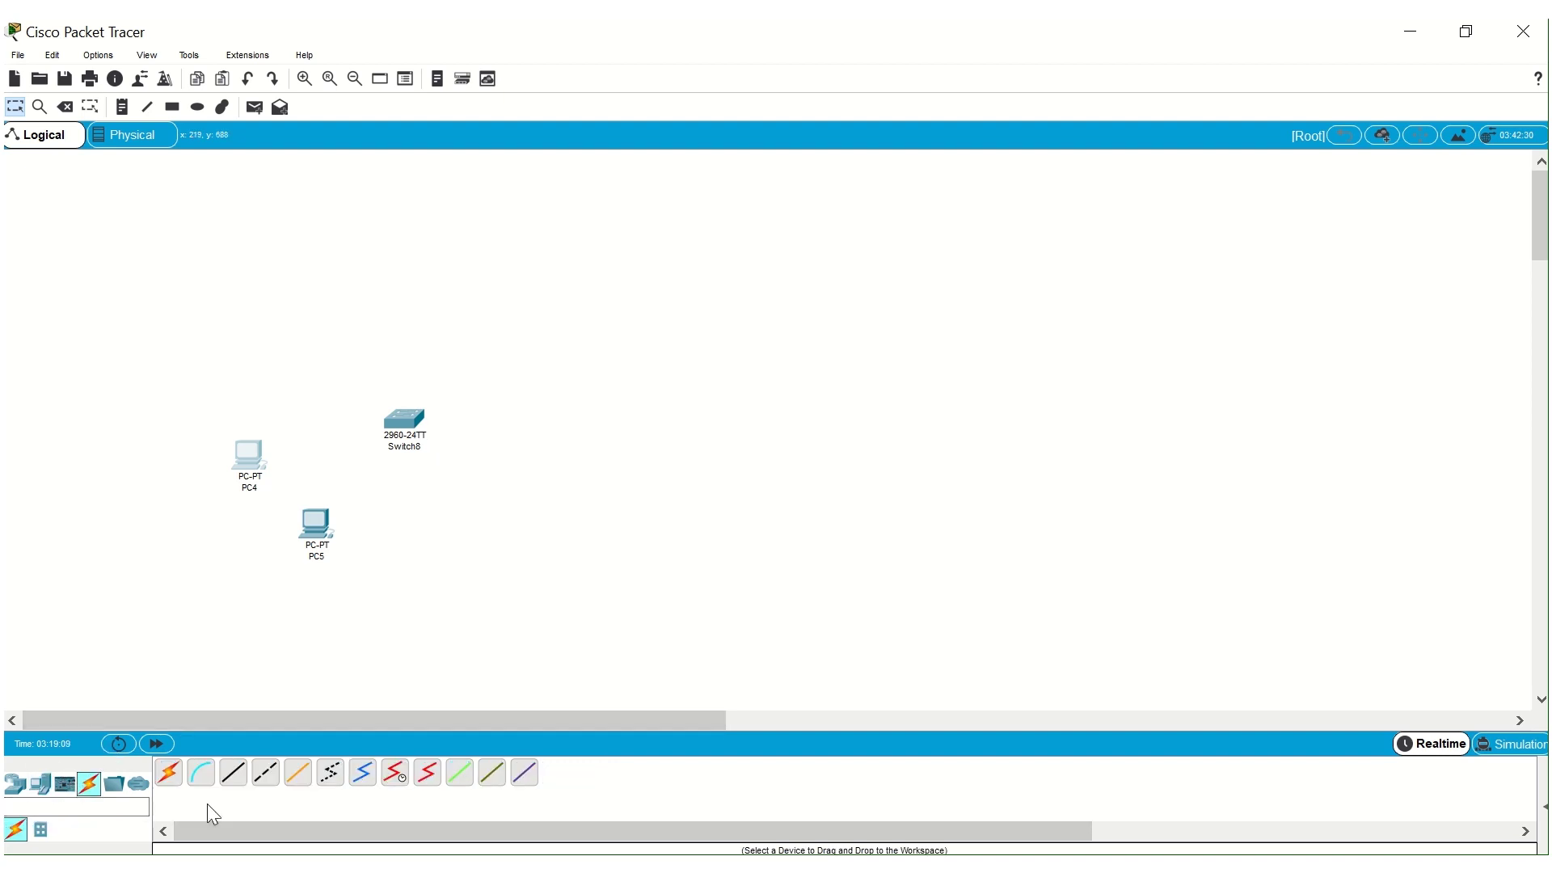
pyautogui.click(170, 777)
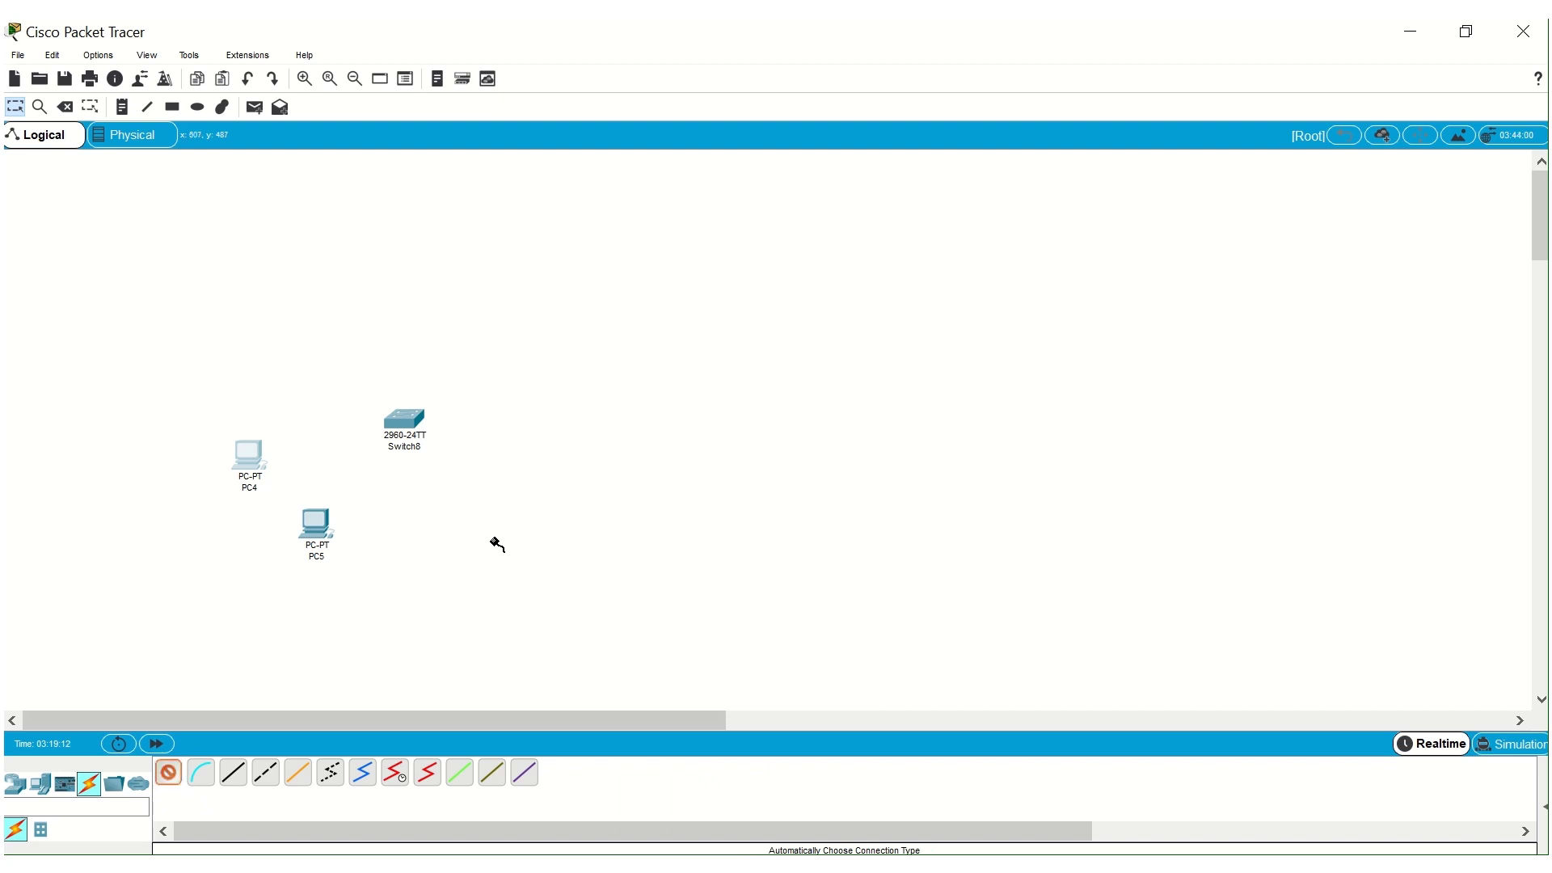
pyautogui.click(253, 458)
pyautogui.click(402, 422)
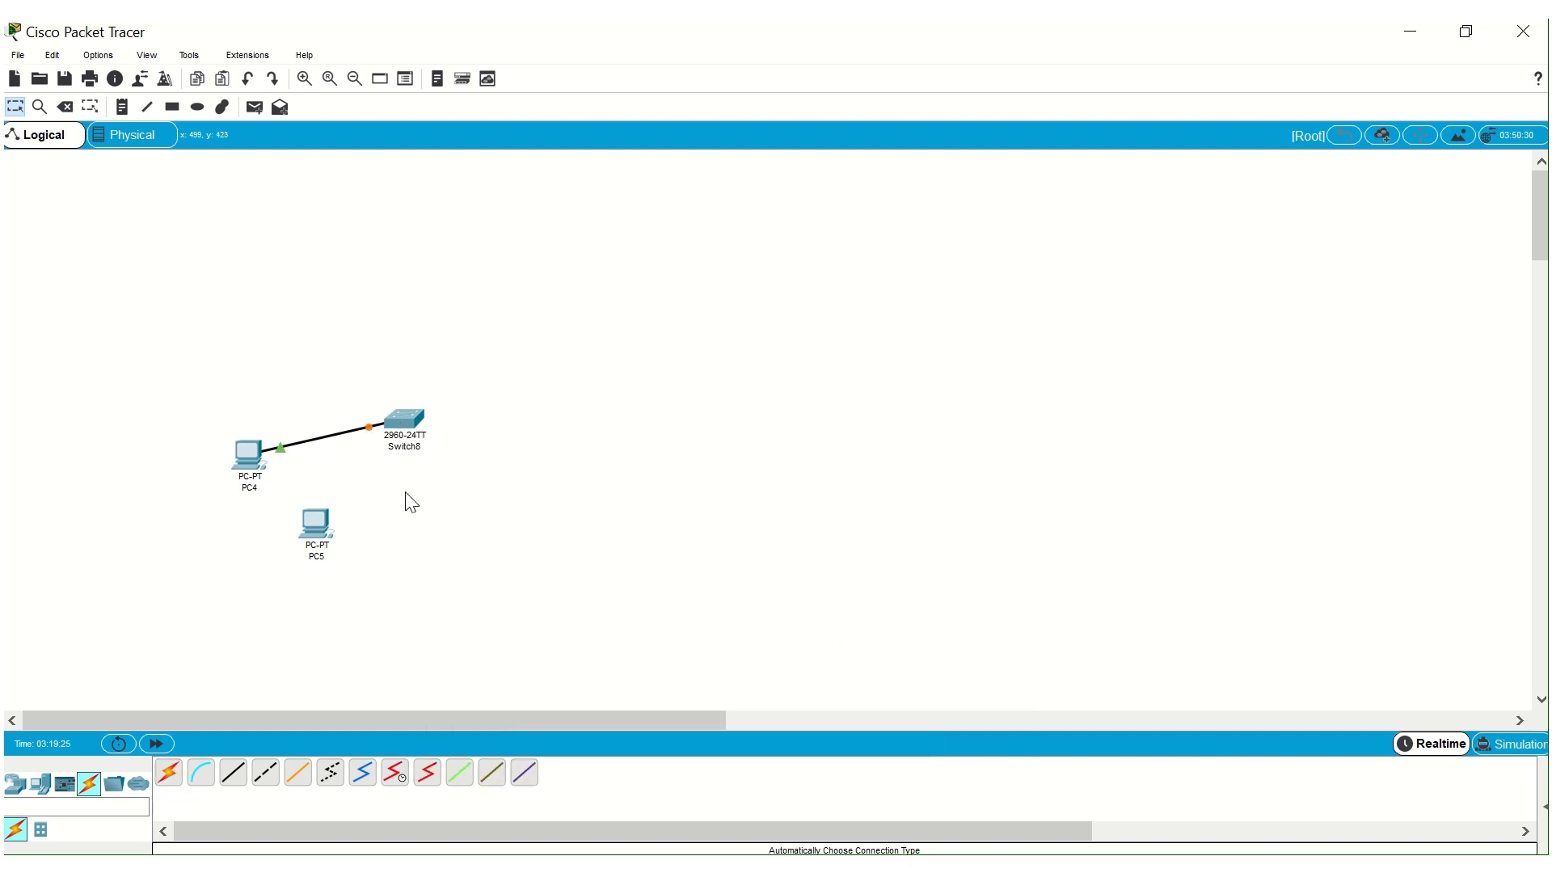
# Cable PC5 to Switch8 with another automatic connection.
pyautogui.moveTo(280, 448)
pyautogui.click(168, 773)
pyautogui.click(315, 525)
pyautogui.click(413, 409)
# Enter static IP 192.168.0.2 with mask 255.255.255.0 in PC4's IP Configuration.
pyautogui.click(246, 457)
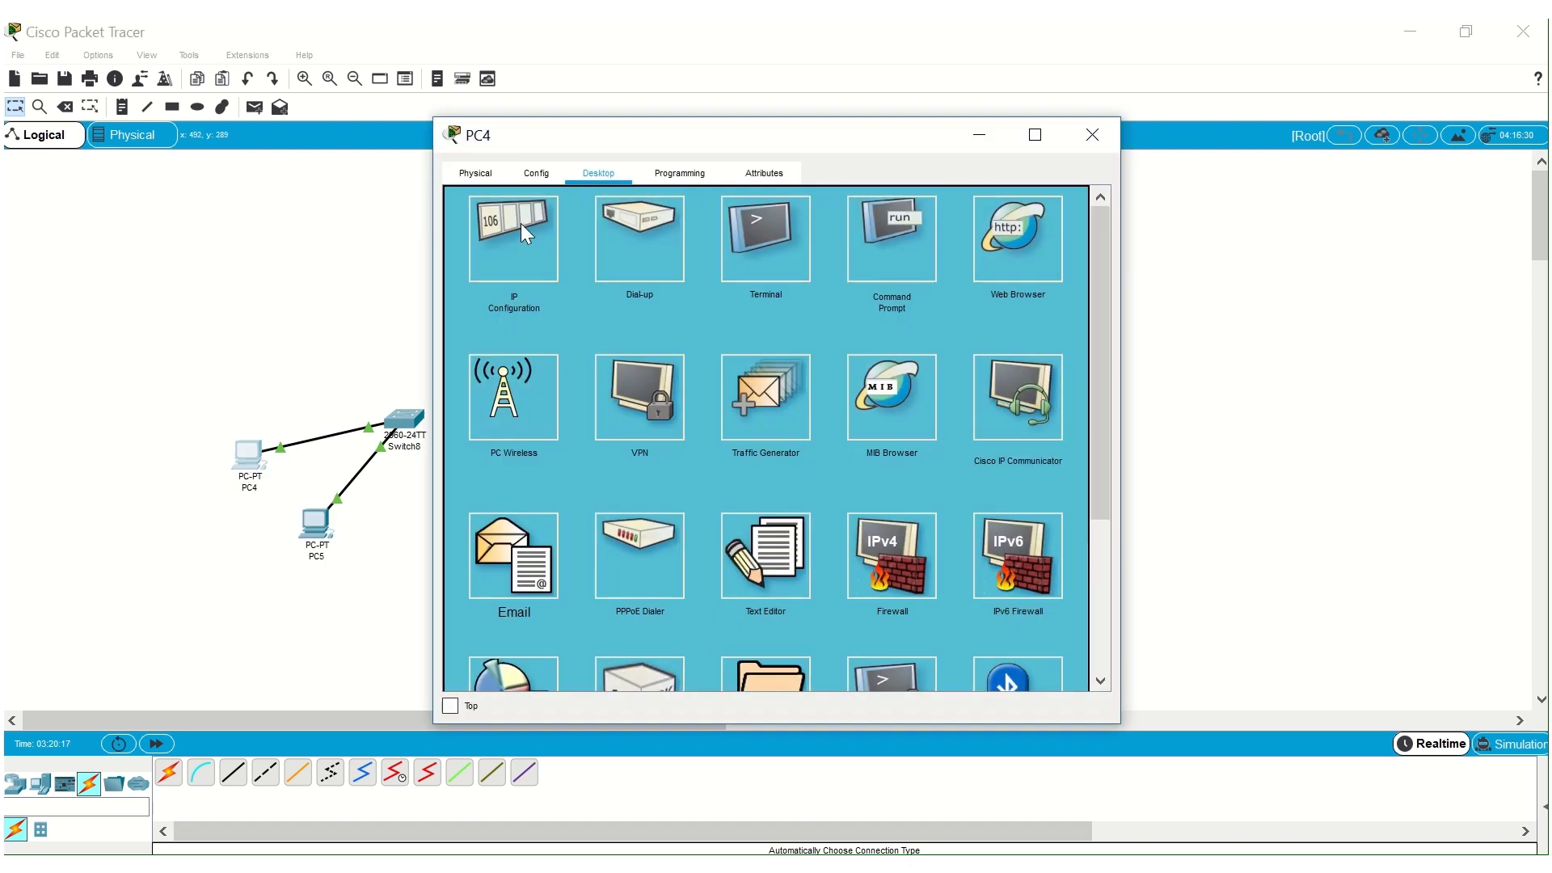
pyautogui.click(521, 223)
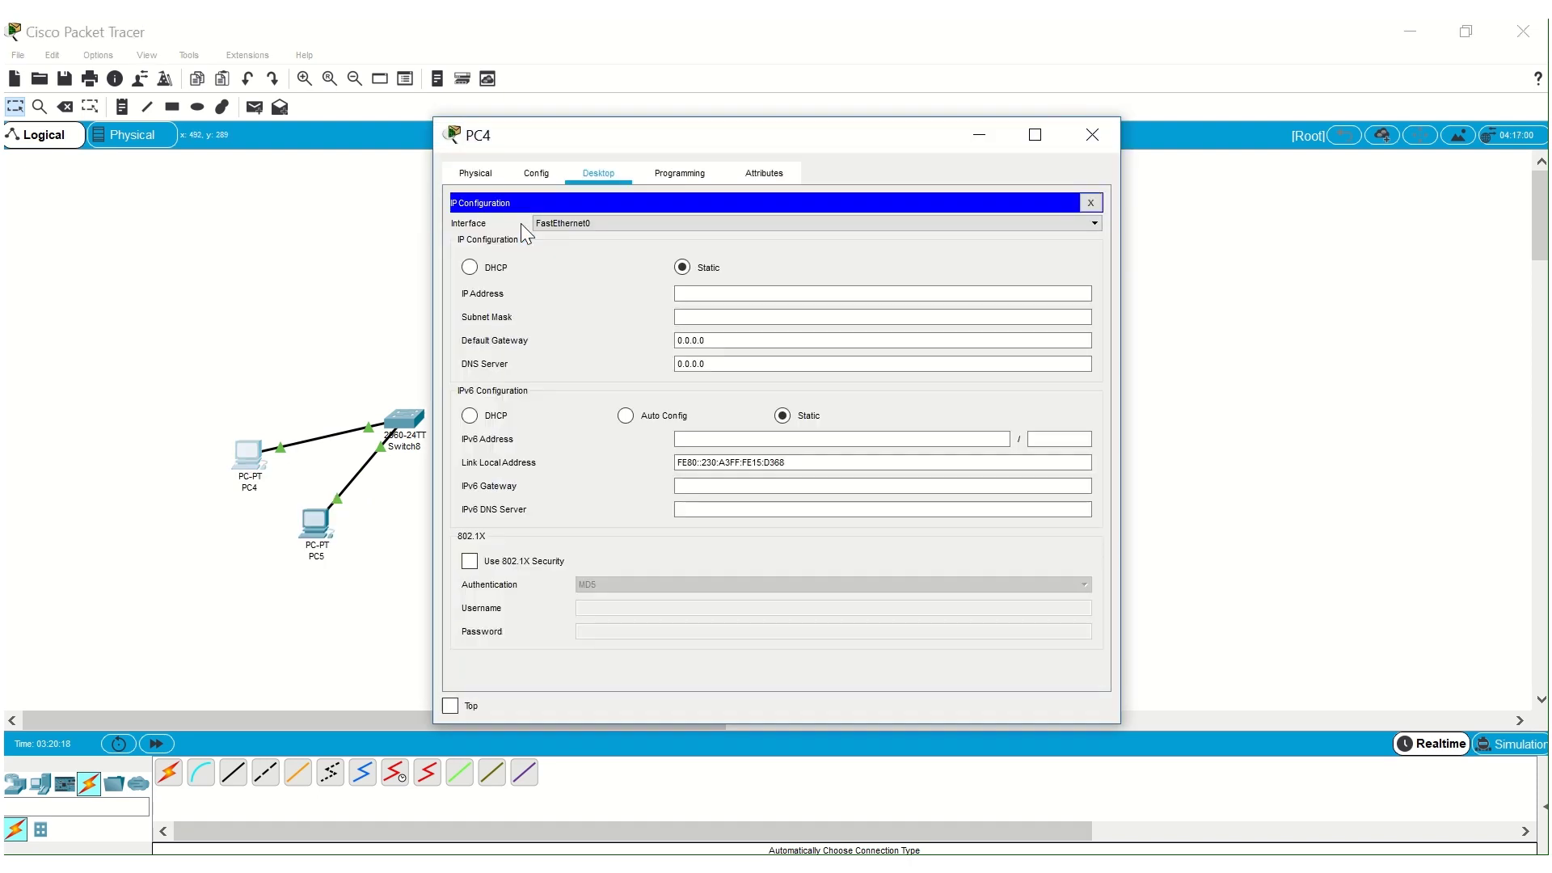
pyautogui.click(702, 293)
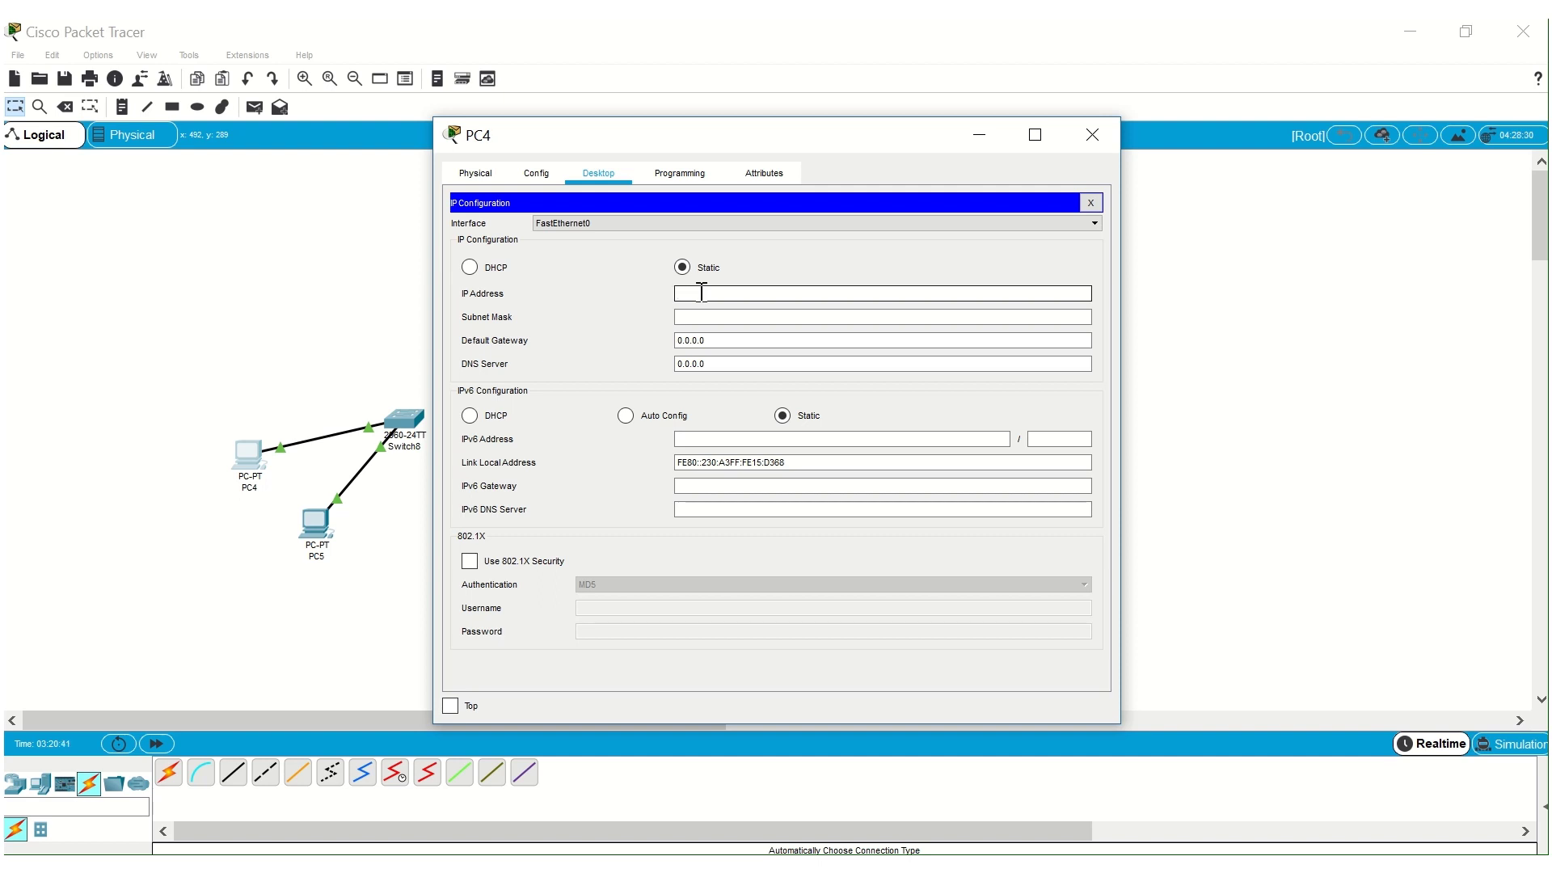
pyautogui.write('192.168.0.2')
pyautogui.moveTo(739, 294); pyautogui.dragTo(637, 294)
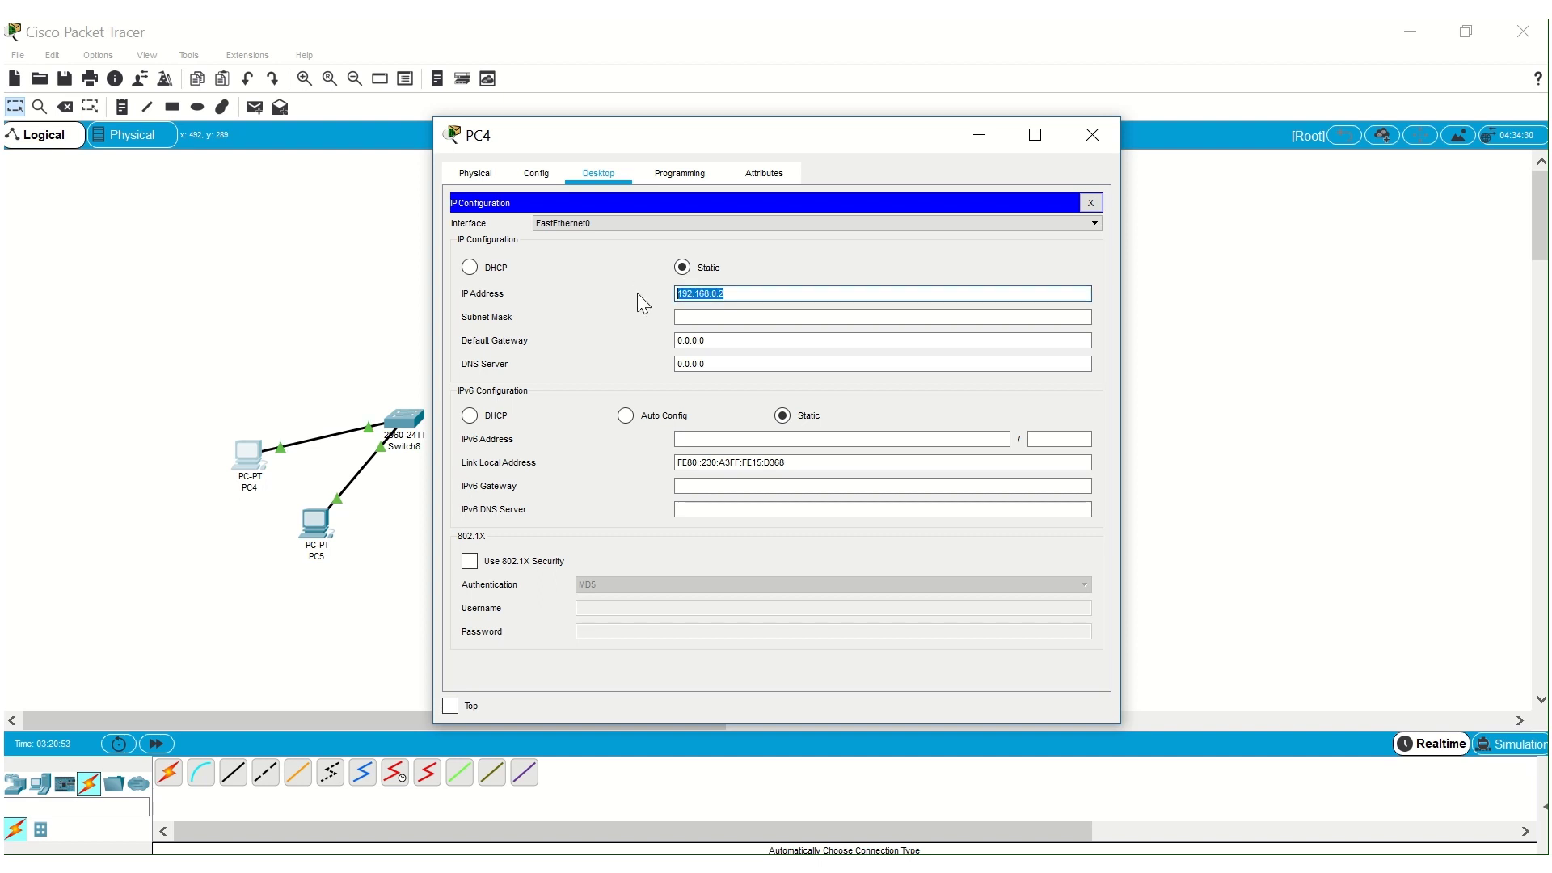
pyautogui.click(720, 317)
pyautogui.click(714, 339)
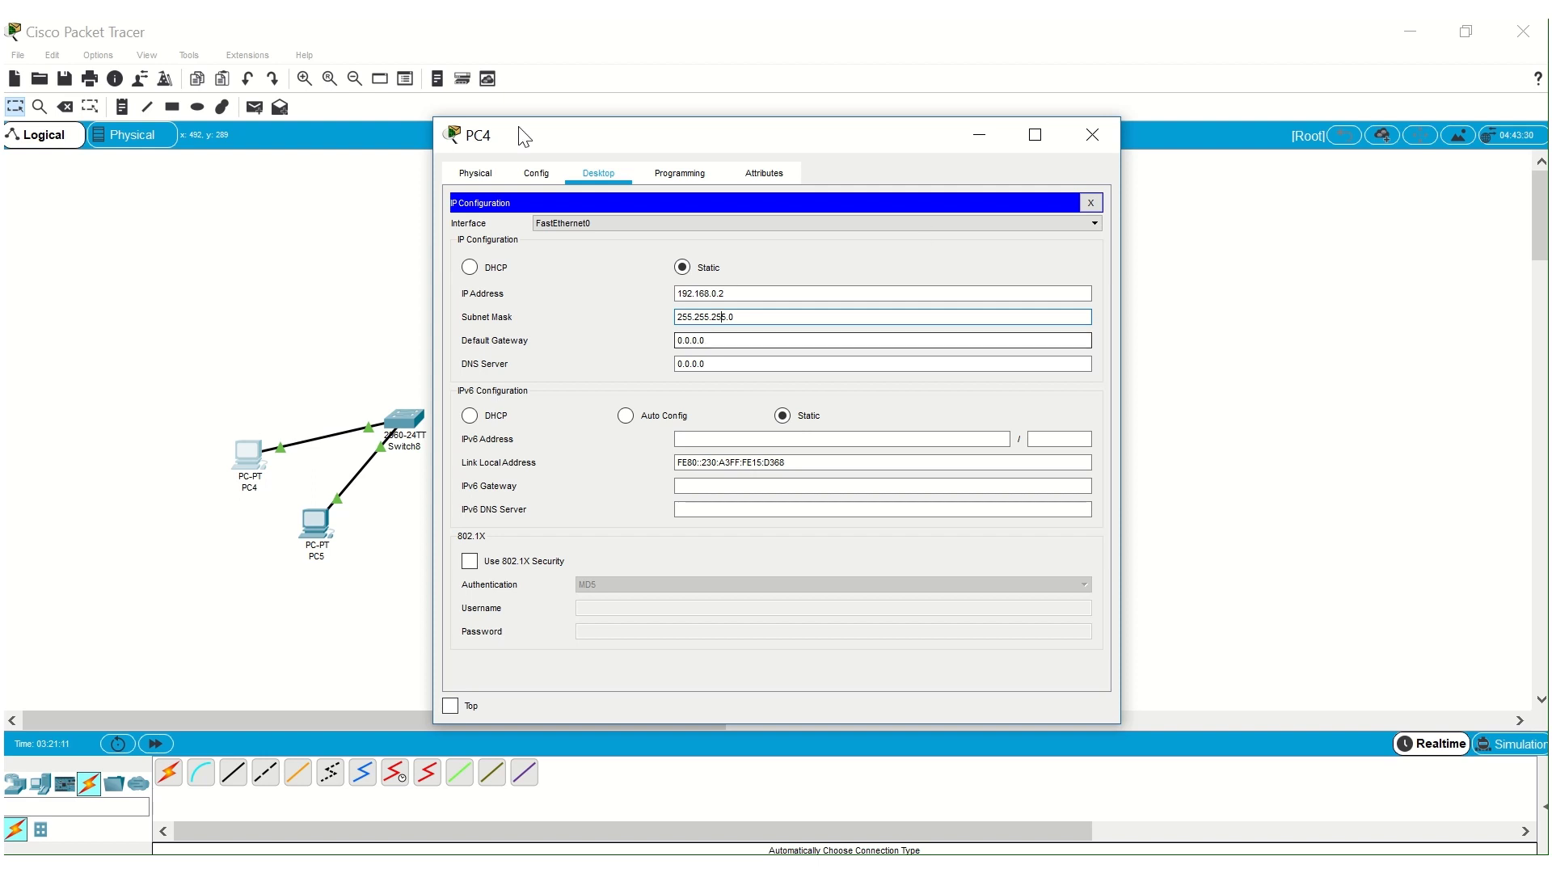
pyautogui.click(1104, 135)
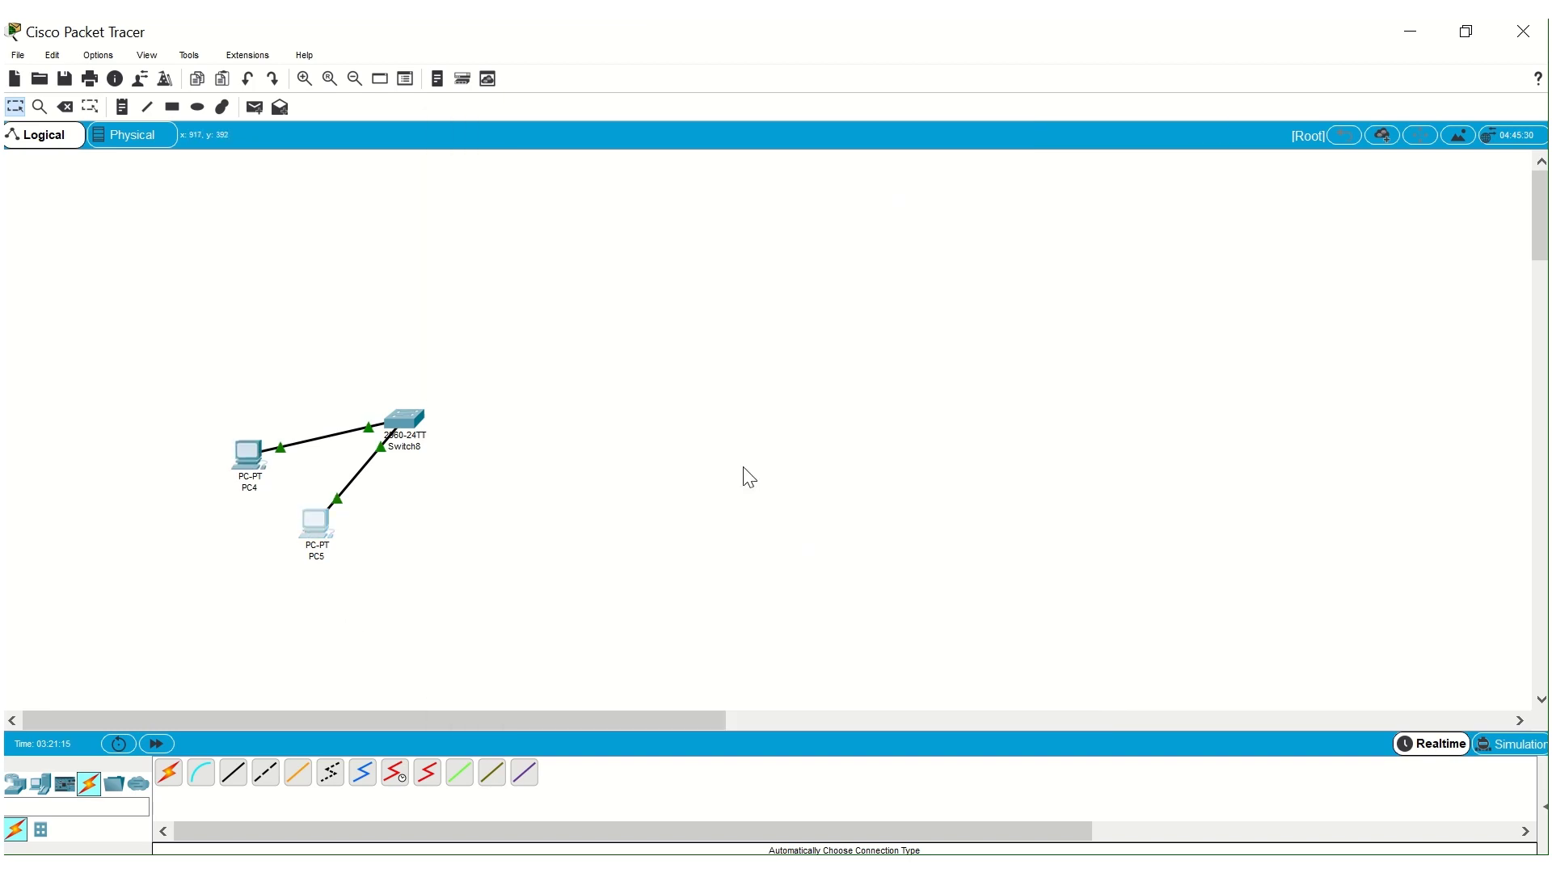
# Enter static IP 192.168.0.4 with mask 255.255.255.0 in PC5's IP Configuration.
pyautogui.click(328, 535)
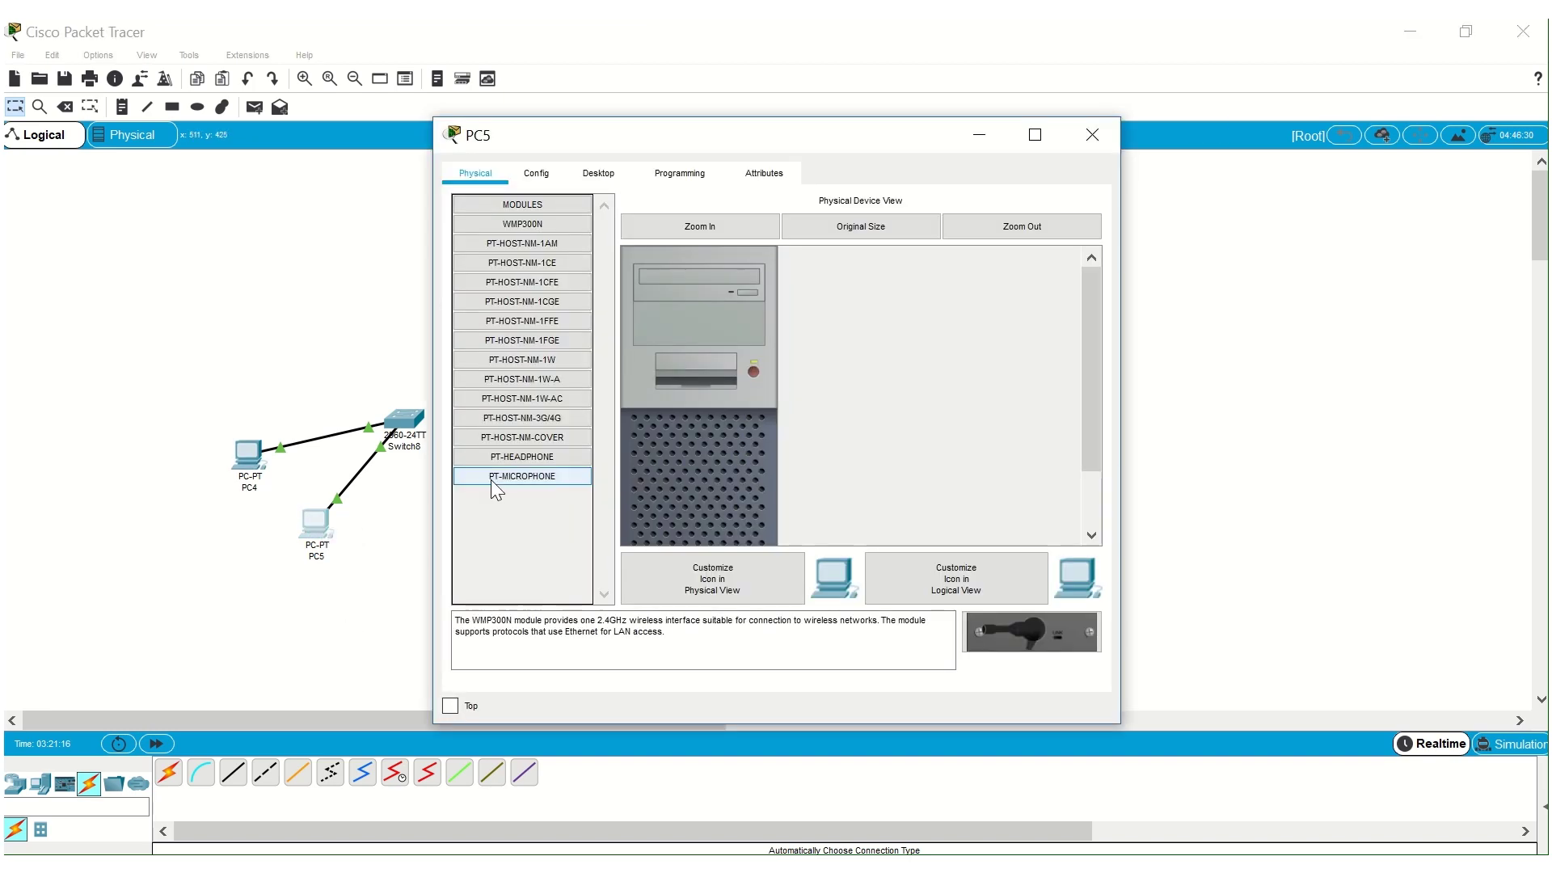
pyautogui.click(536, 173)
pyautogui.click(596, 174)
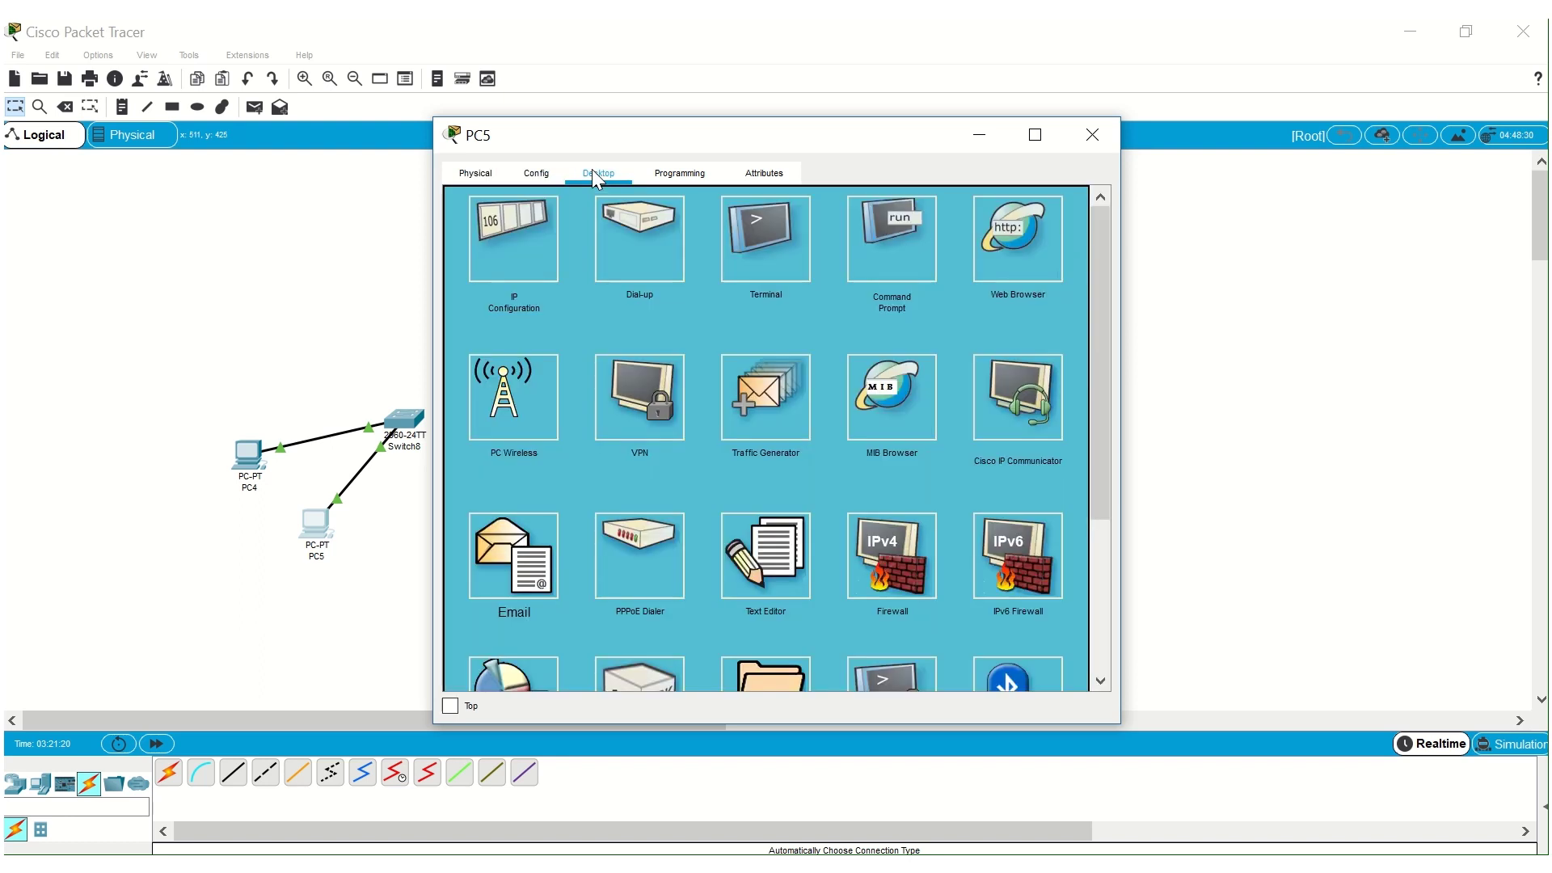
pyautogui.click(513, 235)
pyautogui.click(682, 293)
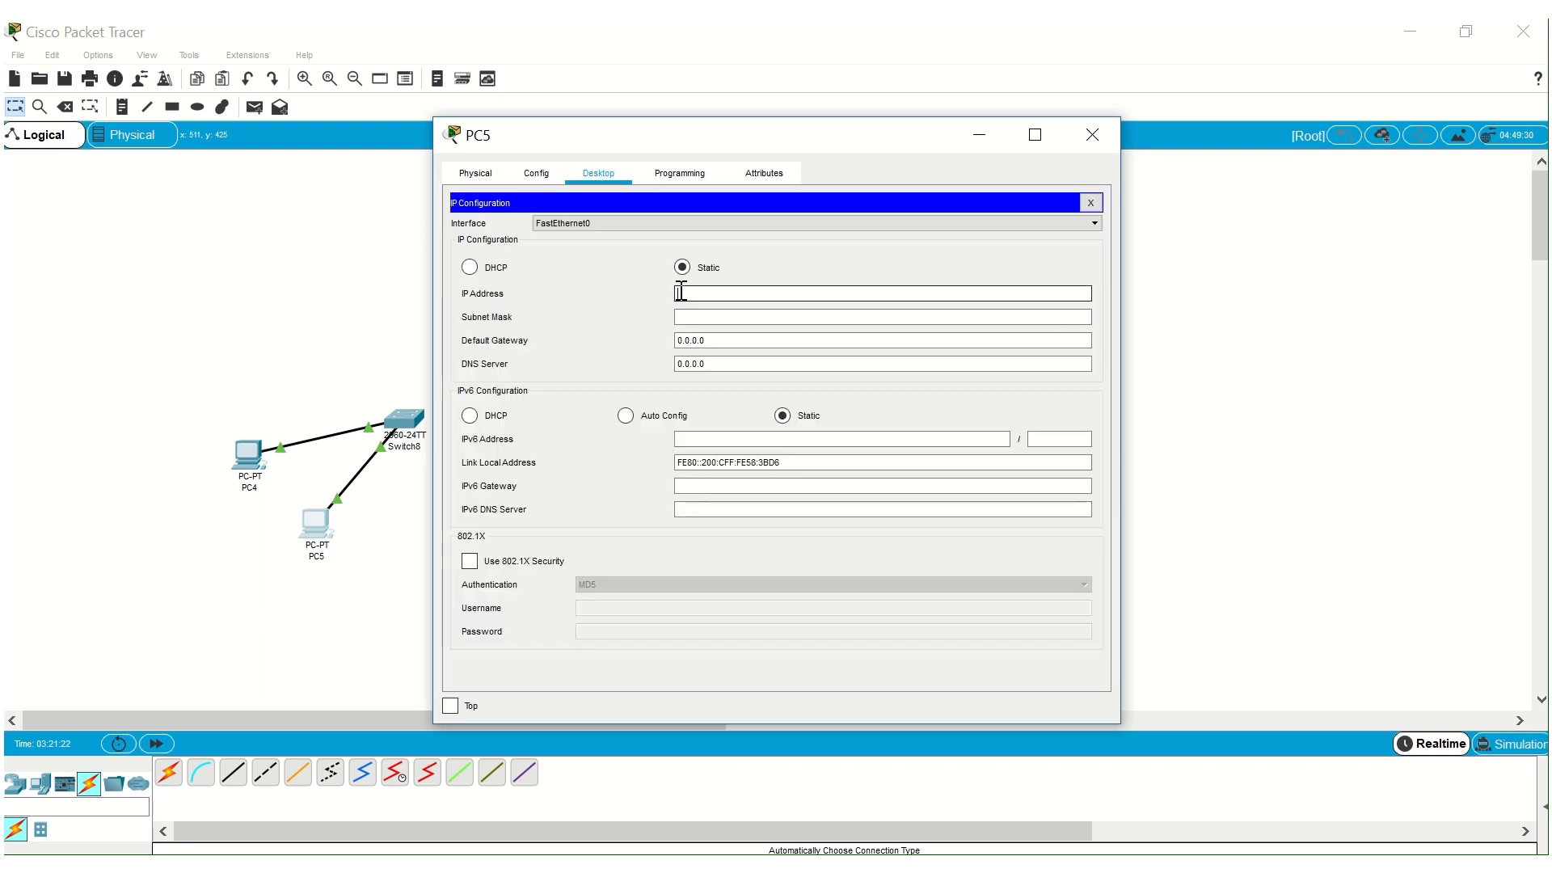
pyautogui.write('192.168.0.2')
pyautogui.click(752, 317)
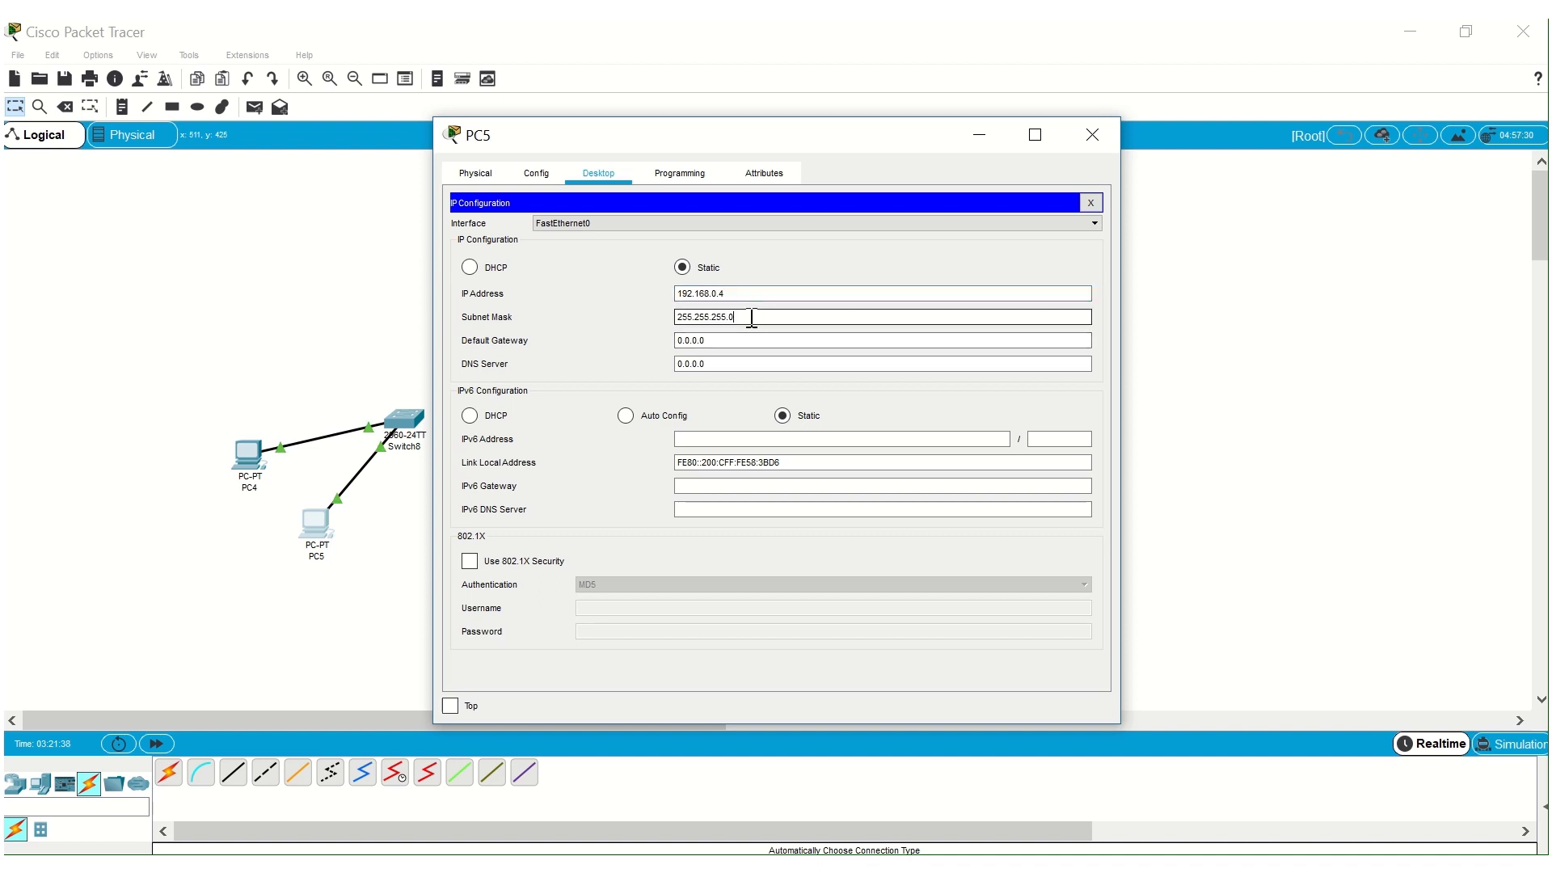
pyautogui.click(738, 340)
pyautogui.click(738, 339)
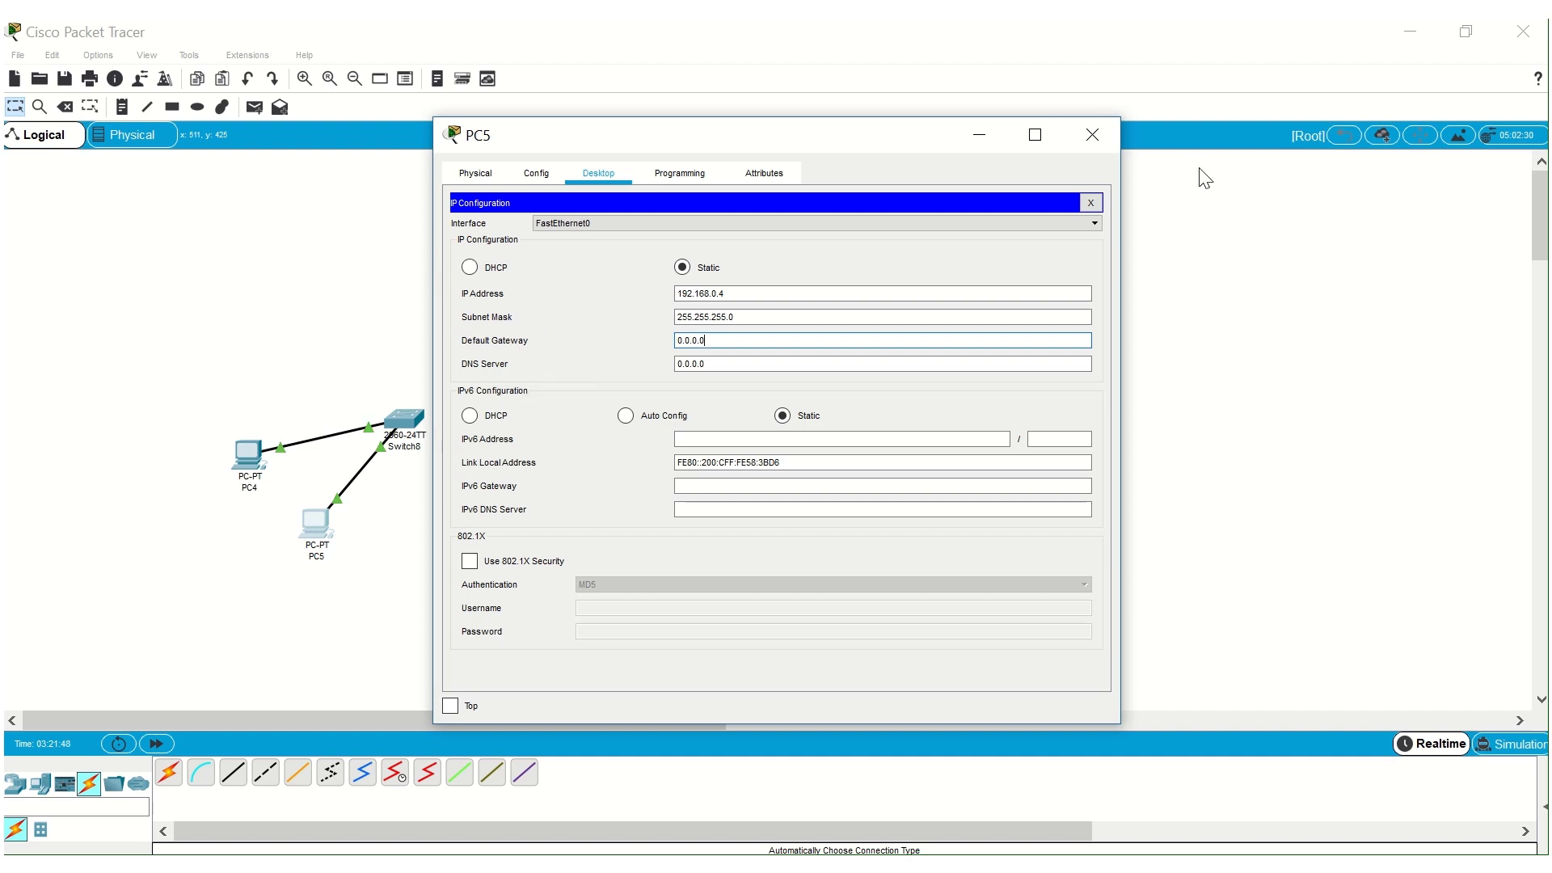
# Recheck PC4's 192.168.0.2 address, then reopen PC5's device window.
pyautogui.click(1108, 139)
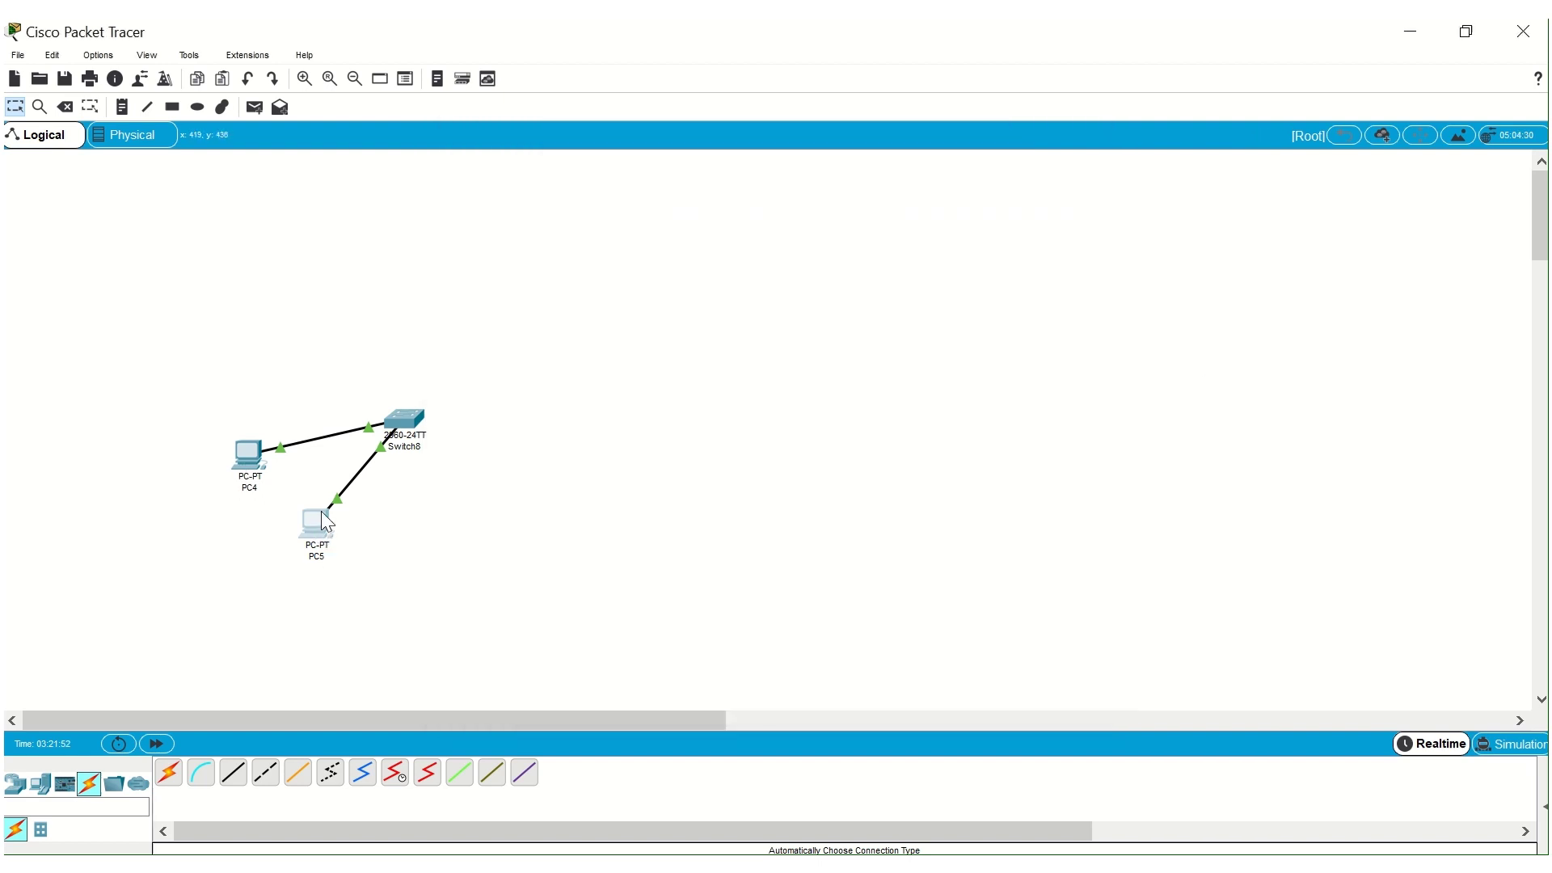
pyautogui.click(248, 461)
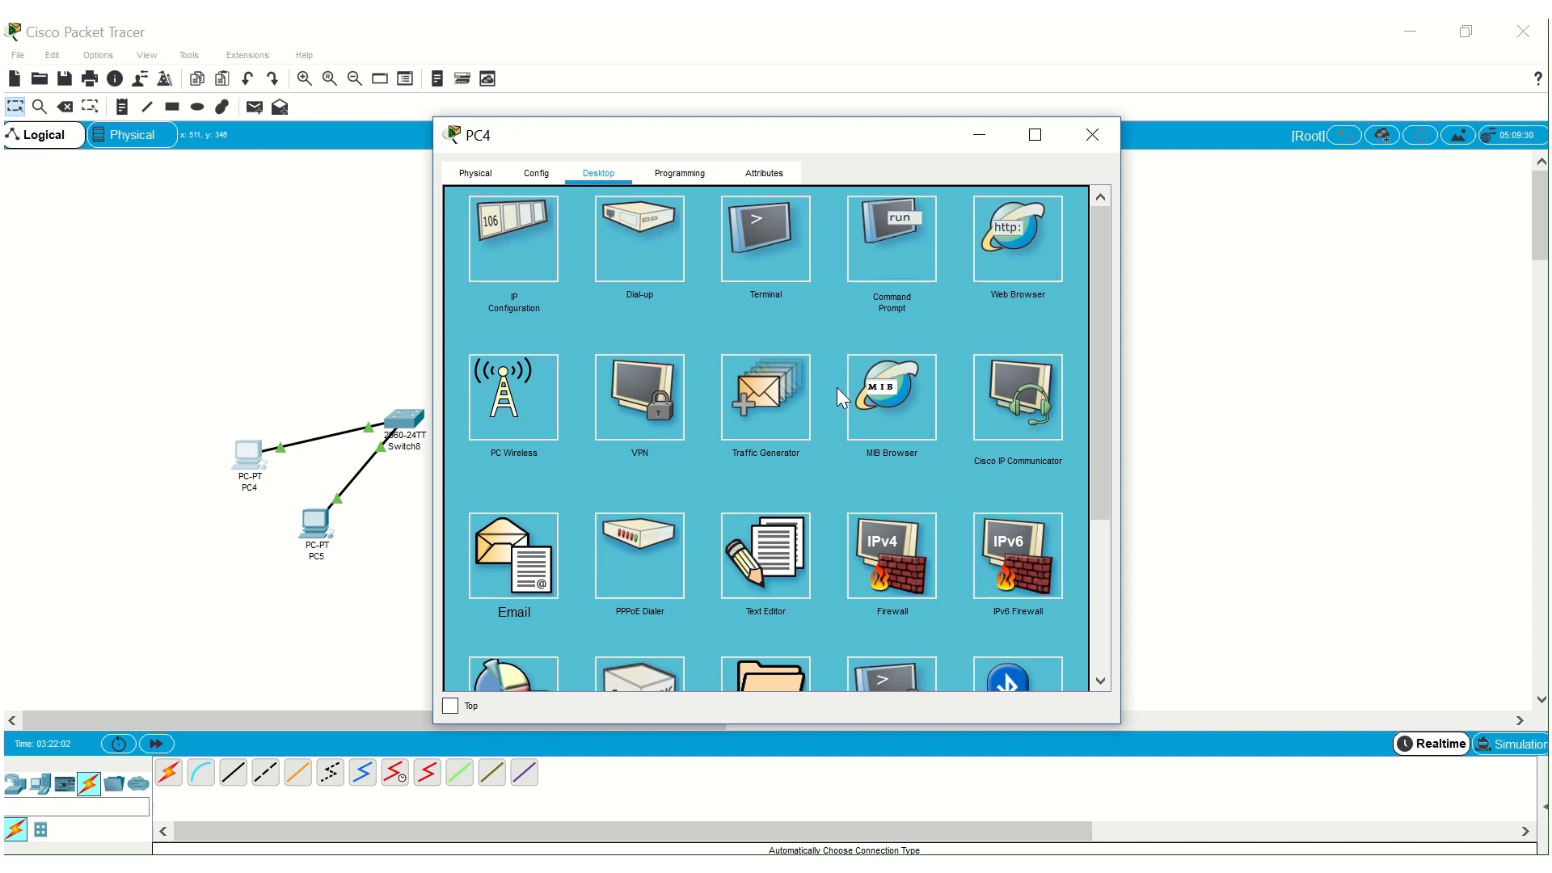
pyautogui.click(1092, 134)
pyautogui.click(311, 524)
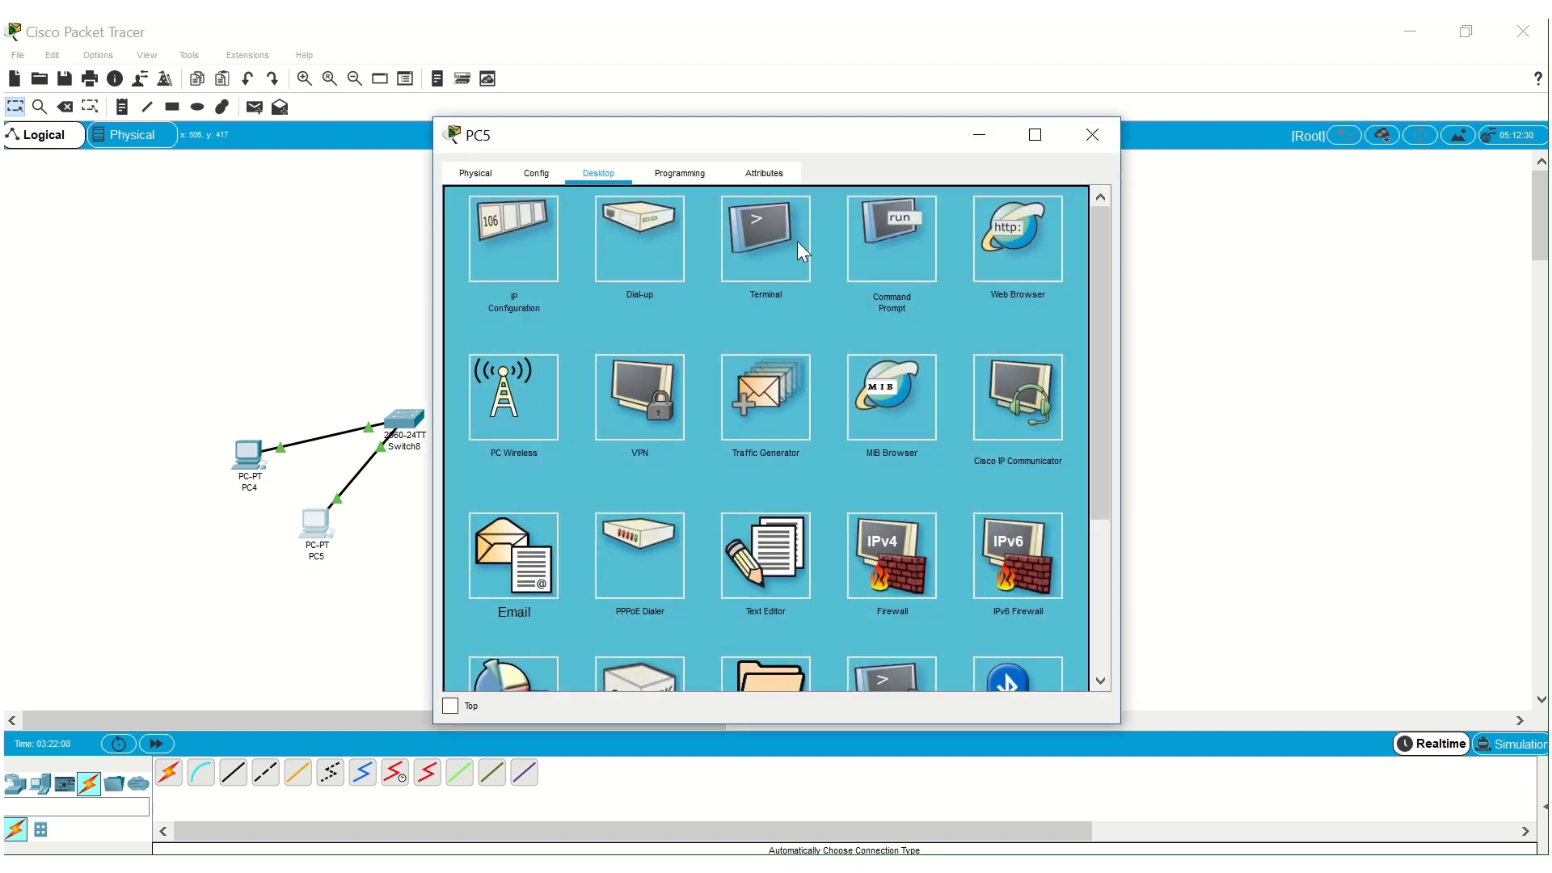
# In PC5's Command Prompt, start a fresh line and begin typing 'ping 19' toward 192.168.0.
pyautogui.click(896, 228)
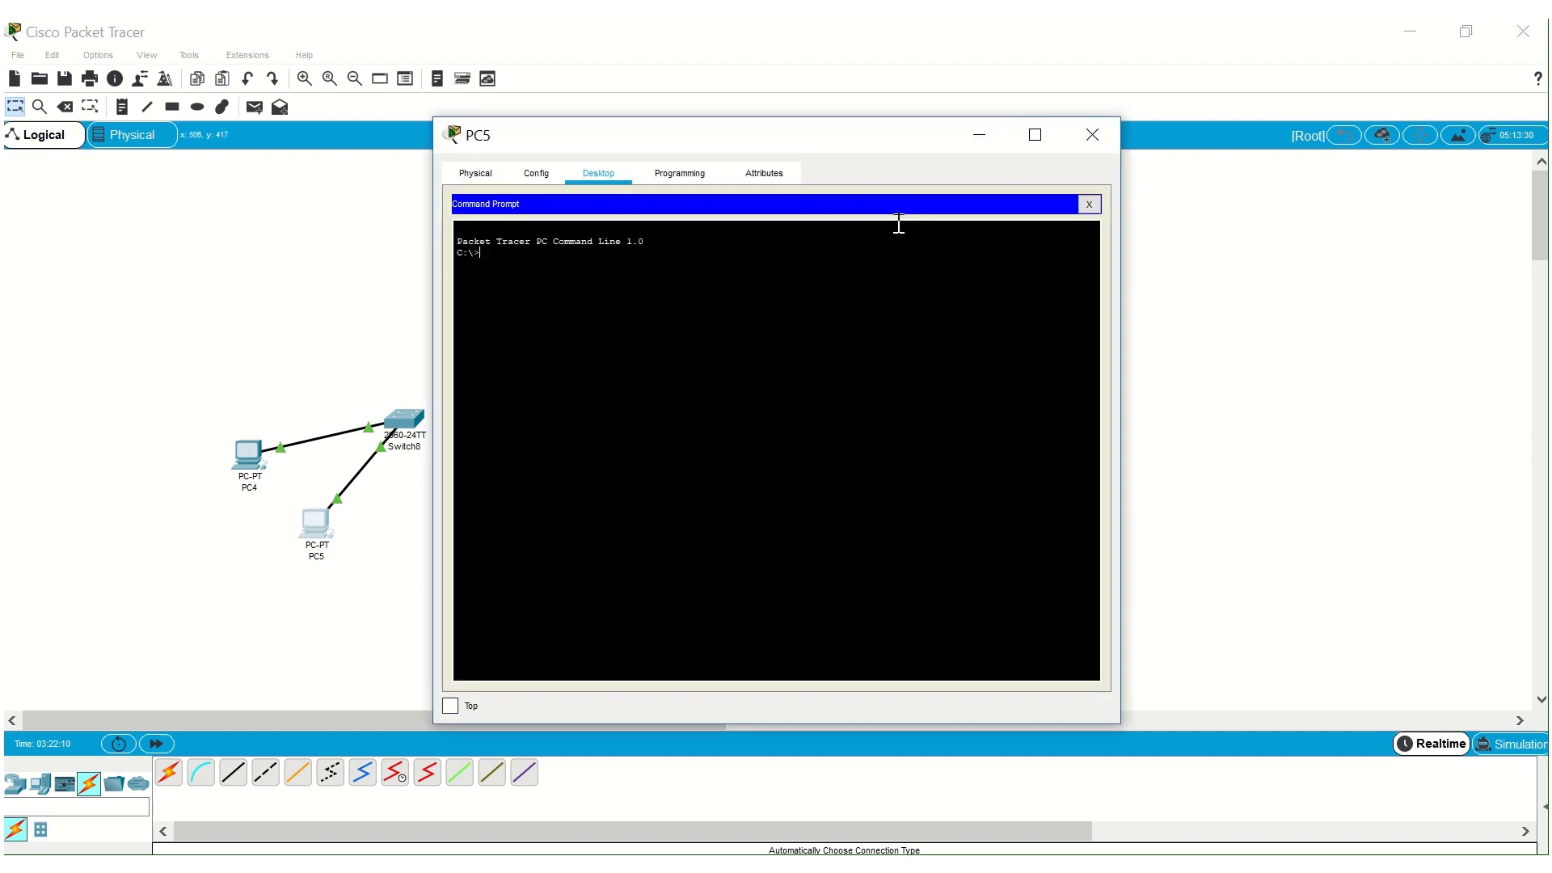
pyautogui.press('Return')
pyautogui.write('i')
pyautogui.press('BackSpace')
pyautogui.press('BackSpace')
pyautogui.press('BackSpace')
pyautogui.write('ping 19')
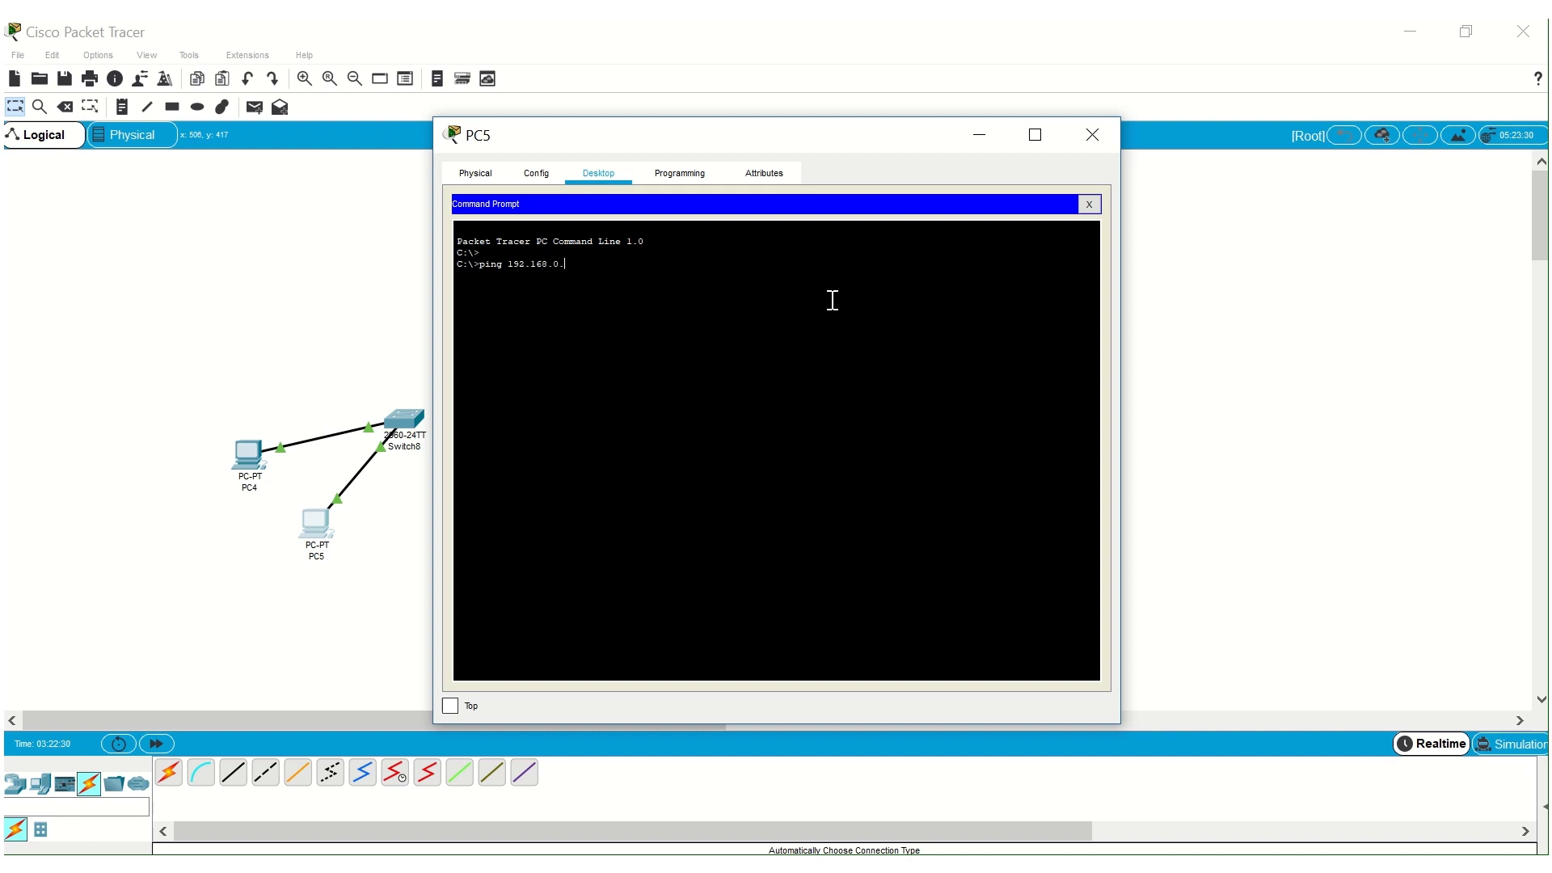
# Check PC4's IP Configuration to confirm its address, then close its window.
pyautogui.click(247, 455)
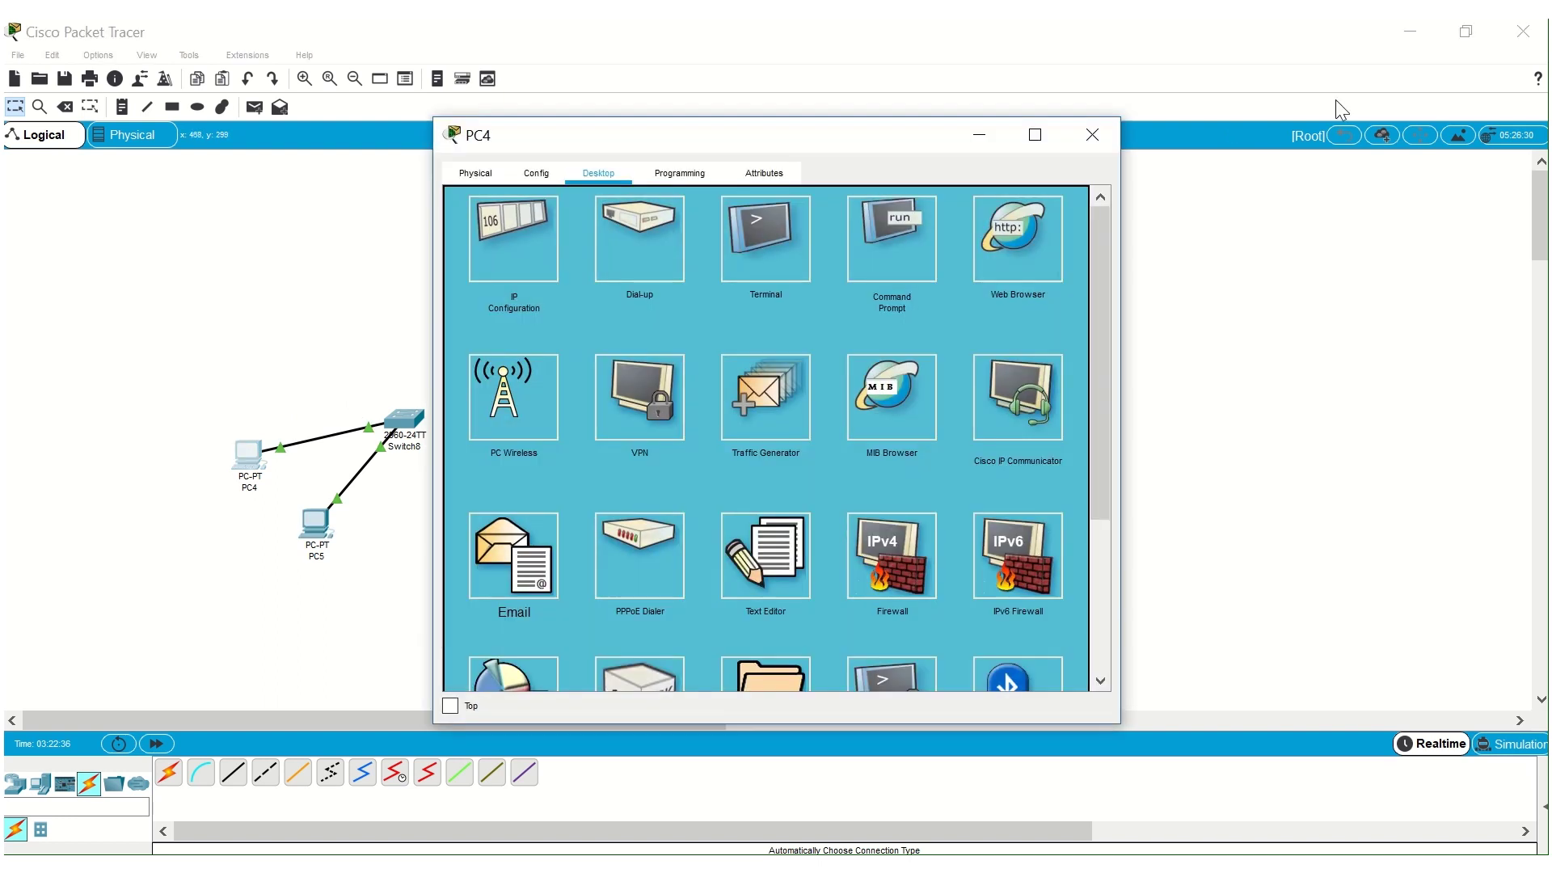
pyautogui.click(511, 225)
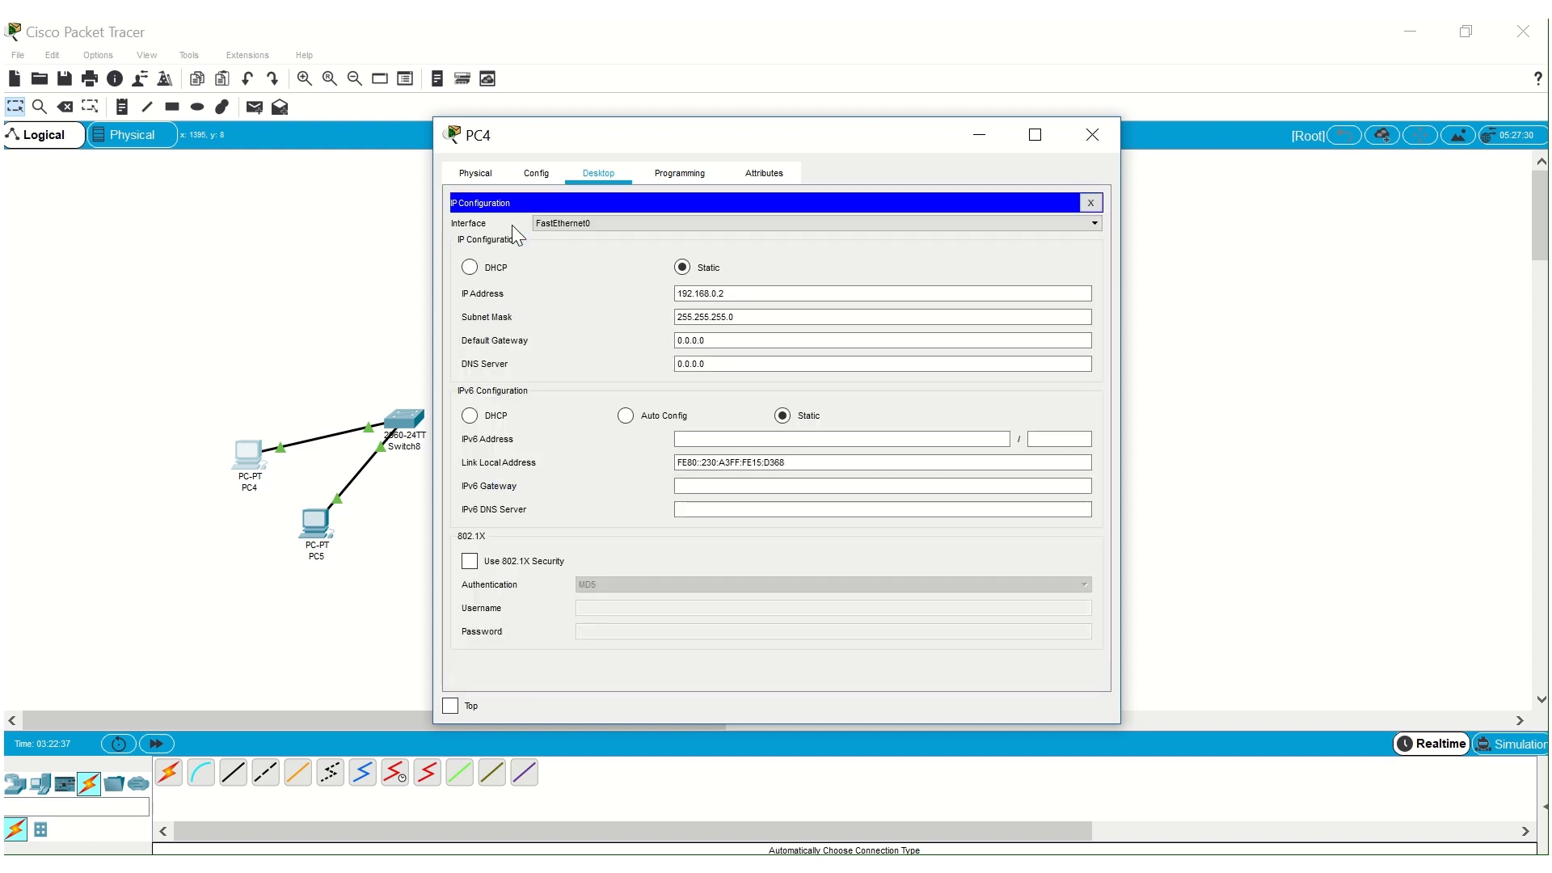
pyautogui.click(1093, 135)
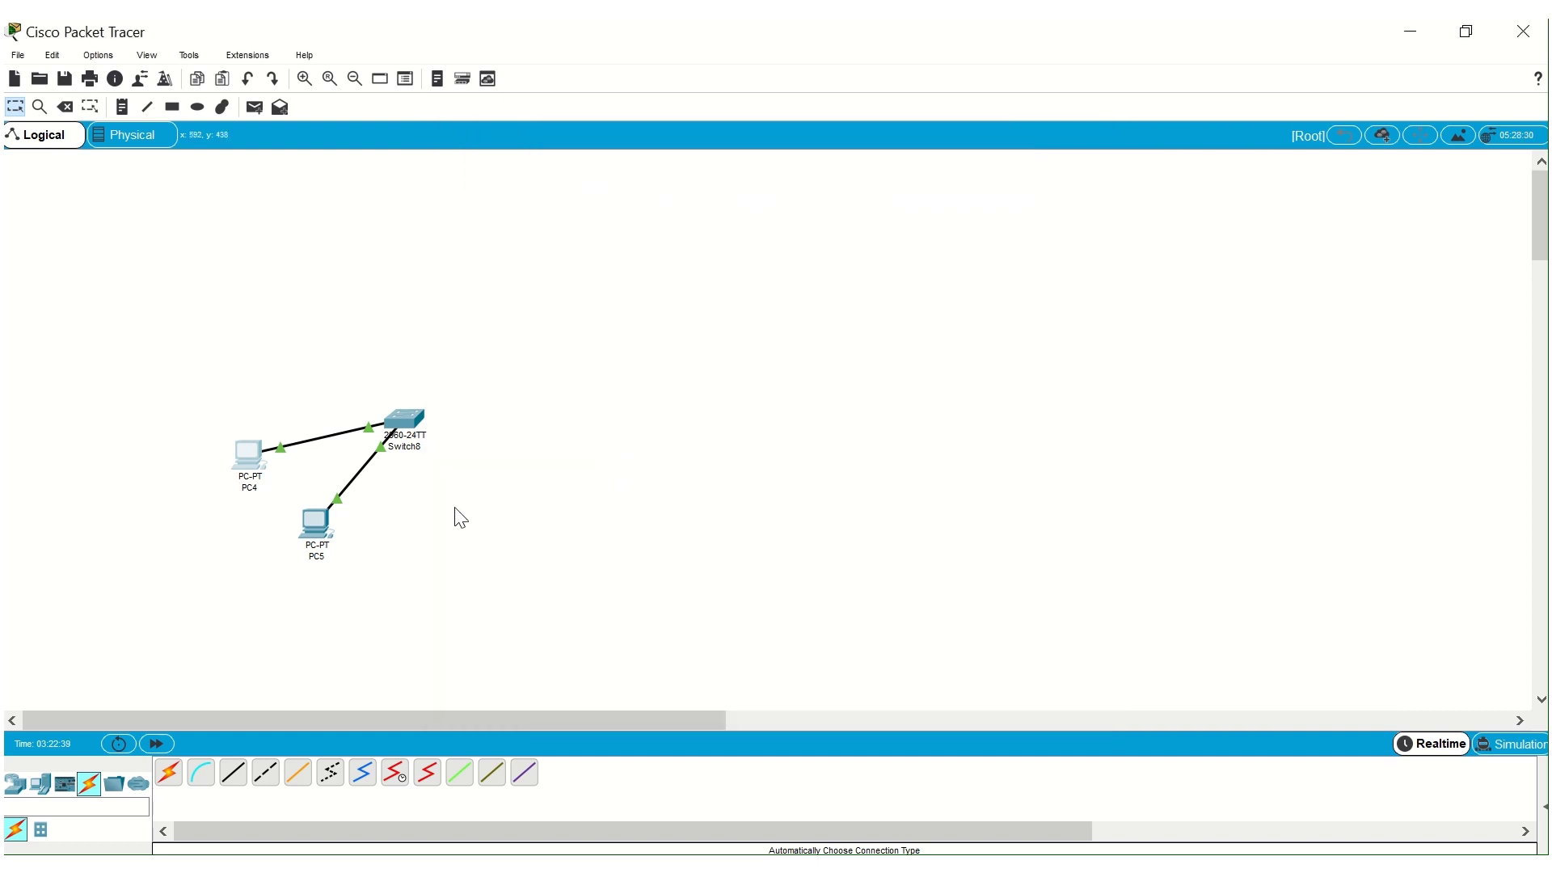
# Run ping 192.168.0.2 from PC5's Command Prompt and get a reply from PC4.
pyautogui.click(320, 525)
pyautogui.click(326, 535)
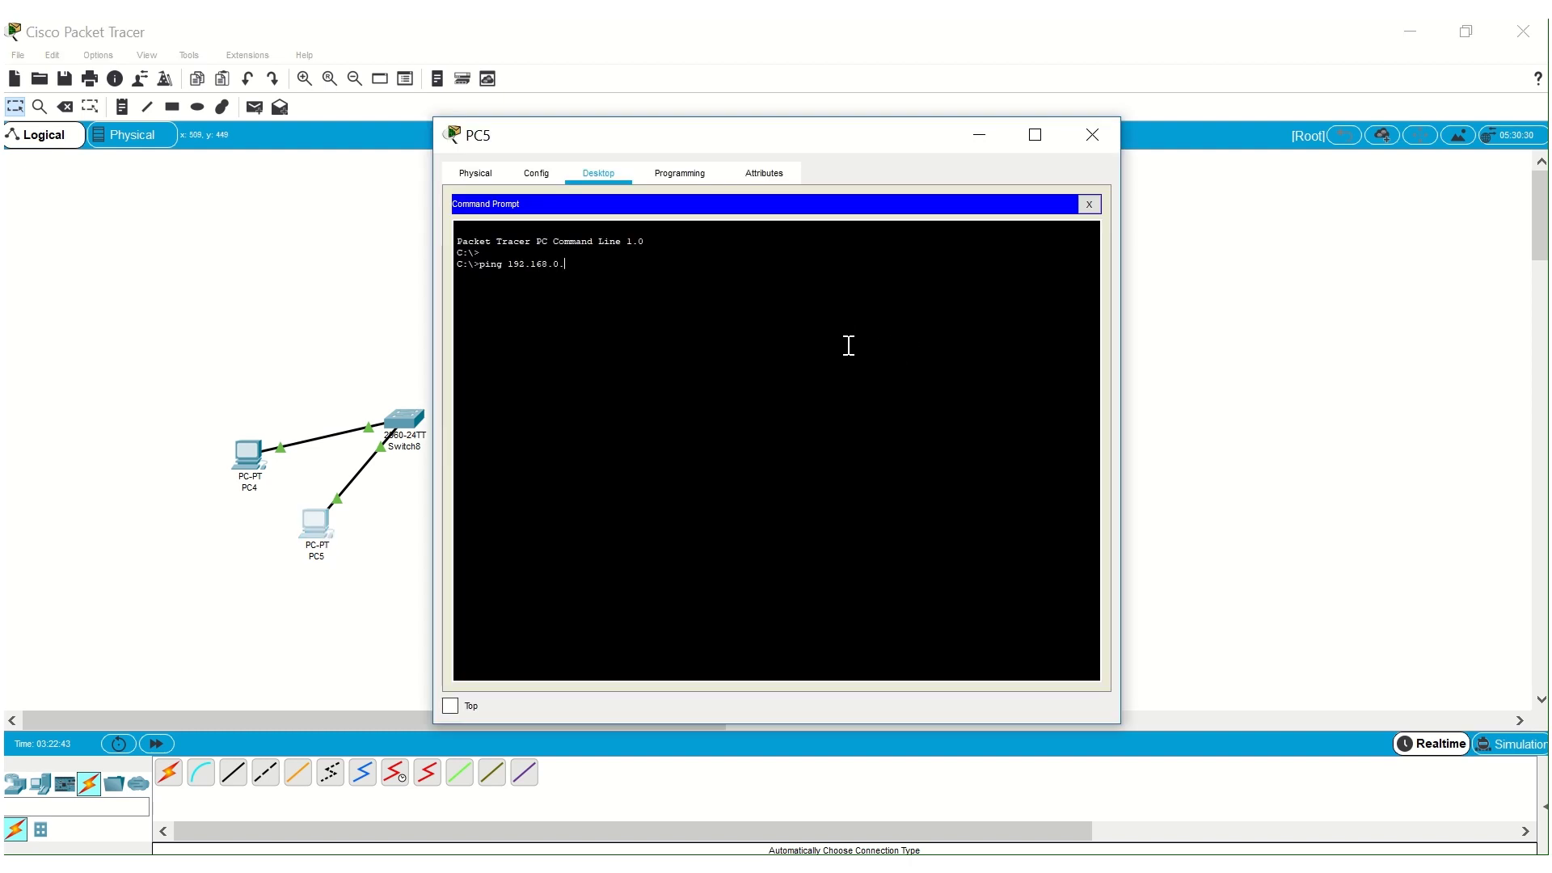
pyautogui.press('Return')
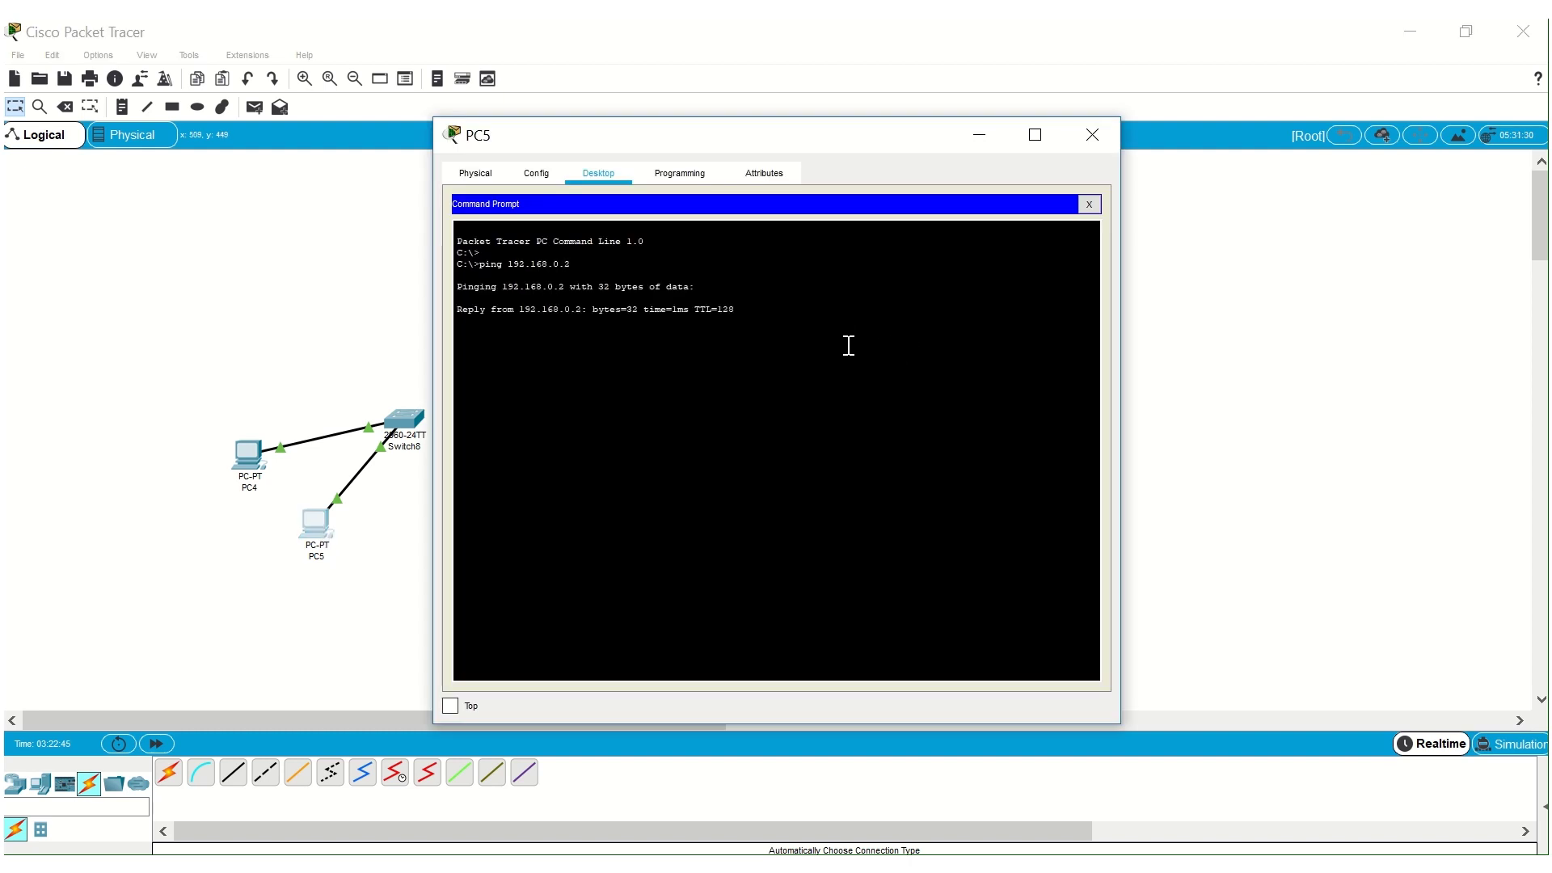